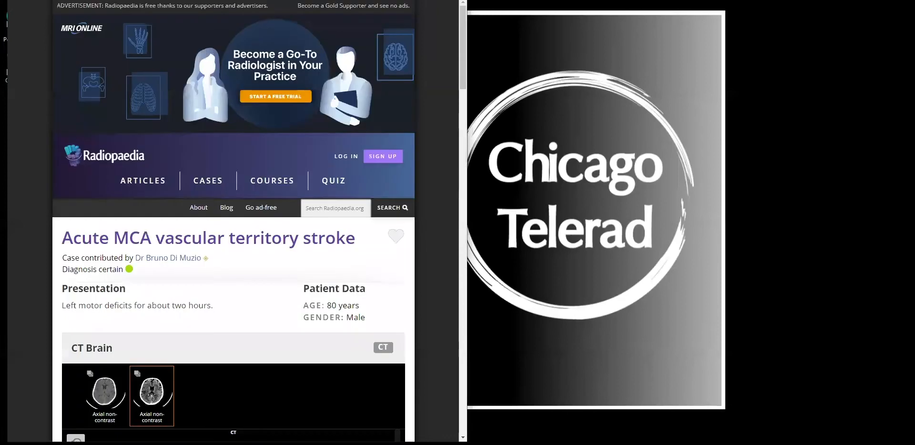
# Display the first axial non-contrast series of the CT Brain study and browse its slices up to the vertex.
pyautogui.scroll(-2, 428, 208)
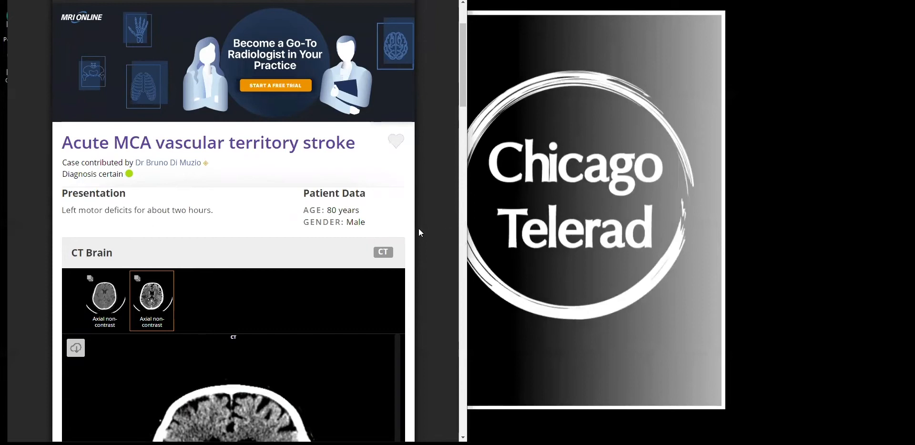
pyautogui.scroll(-3, 419, 232)
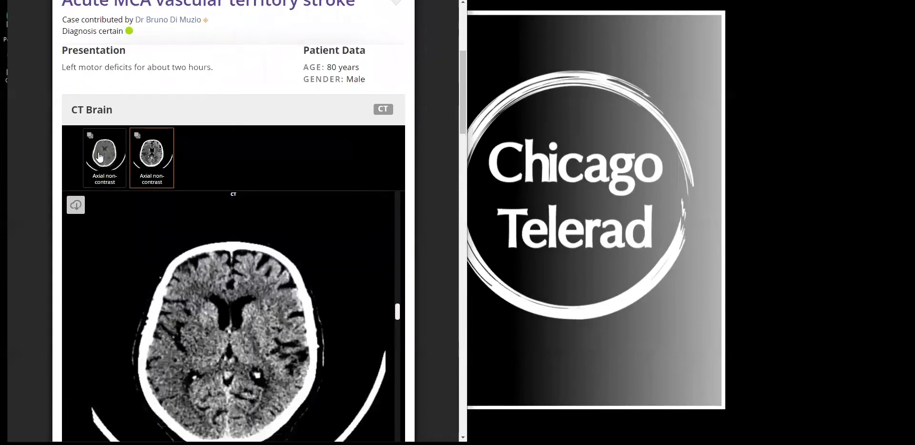
pyautogui.click(99, 157)
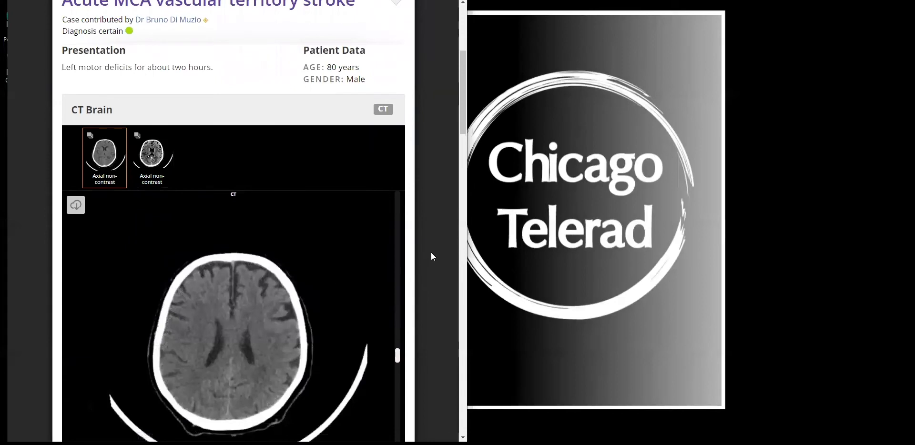
pyautogui.scroll(-4, 431, 253)
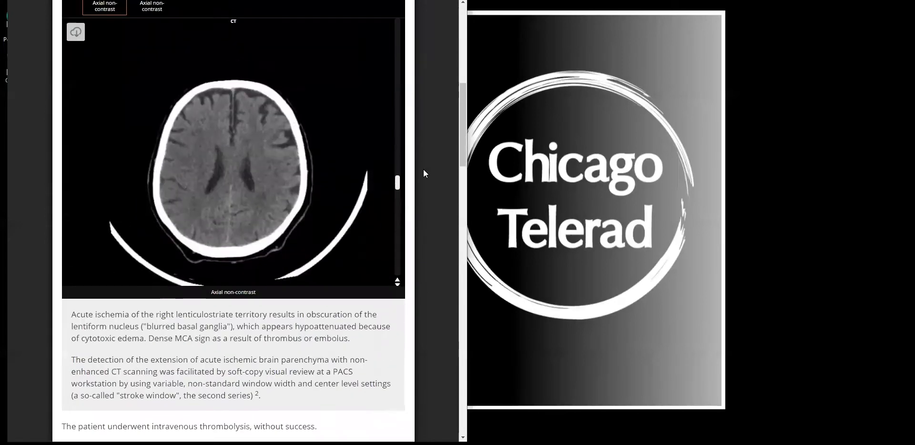
pyautogui.scroll(1, 424, 174)
pyautogui.scroll(10, 265, 203)
pyautogui.scroll(-5, 266, 202)
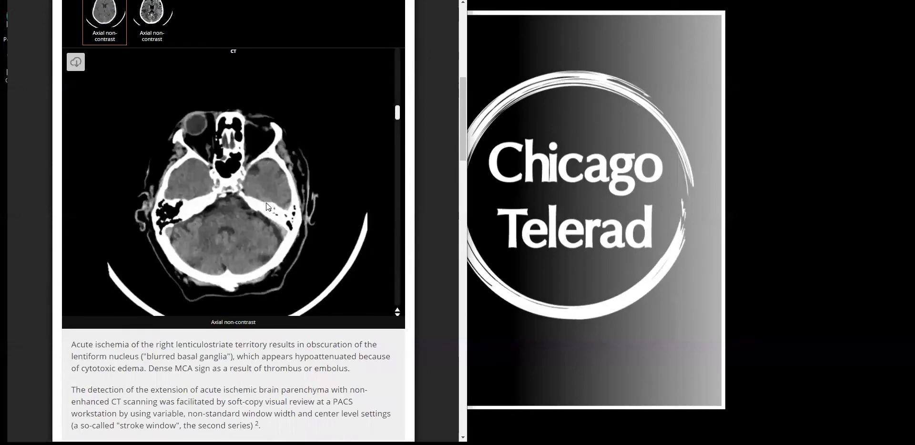
pyautogui.scroll(-10, 266, 202)
pyautogui.scroll(-8, 266, 202)
pyautogui.scroll(-5, 266, 204)
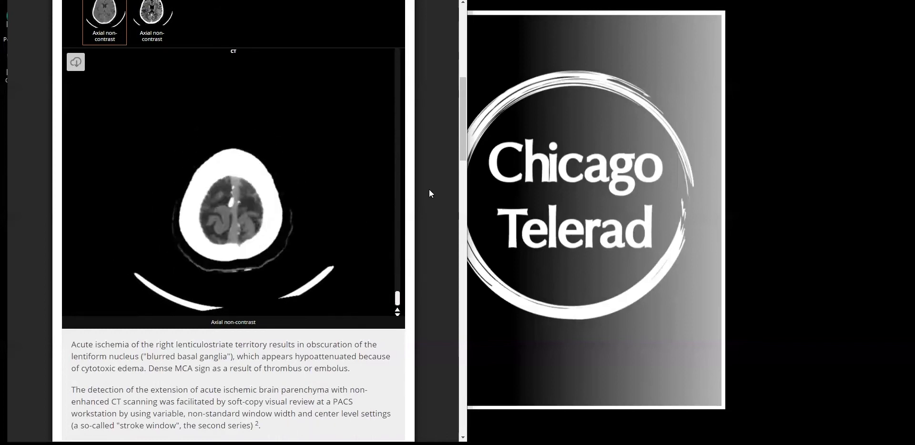
# Display the second axial non-contrast series of the CT Brain study and examine its slices around the MCA and basal ganglia.
pyautogui.scroll(1, 427, 190)
pyautogui.click(151, 59)
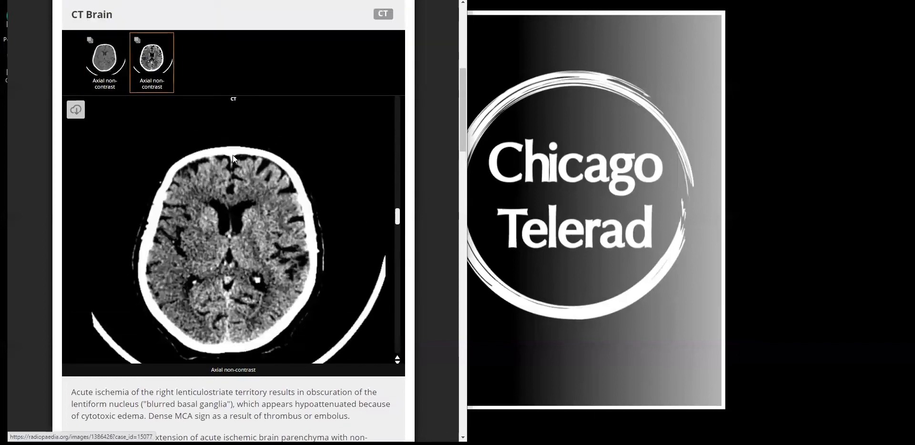
pyautogui.scroll(10, 270, 216)
pyautogui.scroll(-8, 269, 216)
pyautogui.scroll(-12, 269, 218)
pyautogui.scroll(10, 269, 219)
pyautogui.scroll(3, 269, 215)
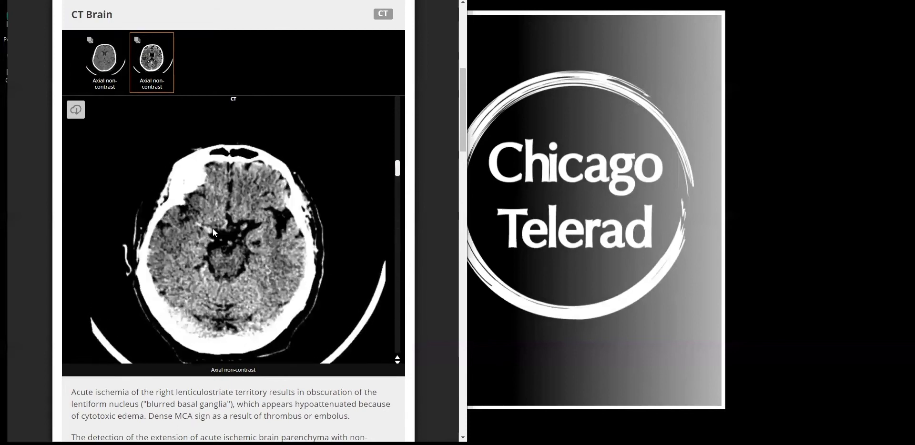
pyautogui.scroll(4, 212, 227)
pyautogui.scroll(-4, 213, 227)
pyautogui.scroll(-3, 218, 223)
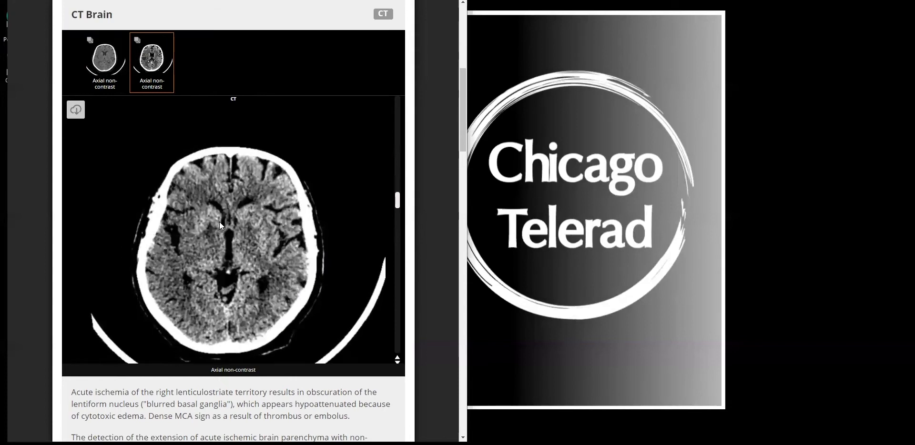
# Check the CT findings text and review the second CT series again from the skull base to the upper brain.
pyautogui.scroll(-2, 429, 222)
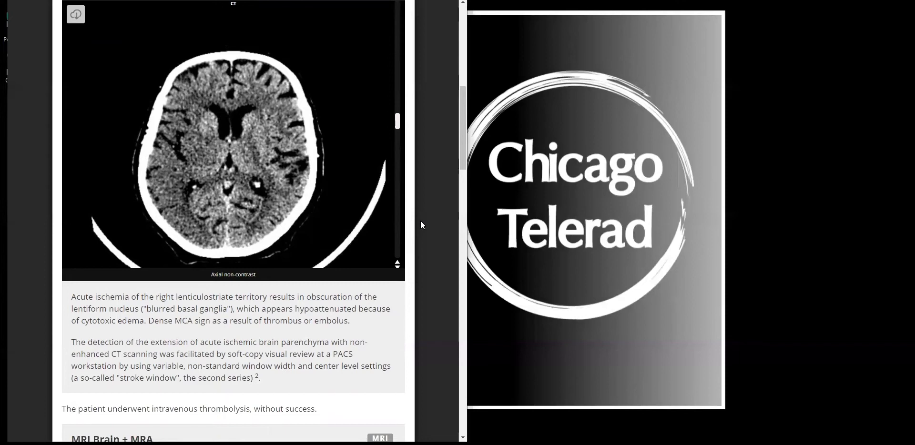
pyautogui.scroll(2, 421, 222)
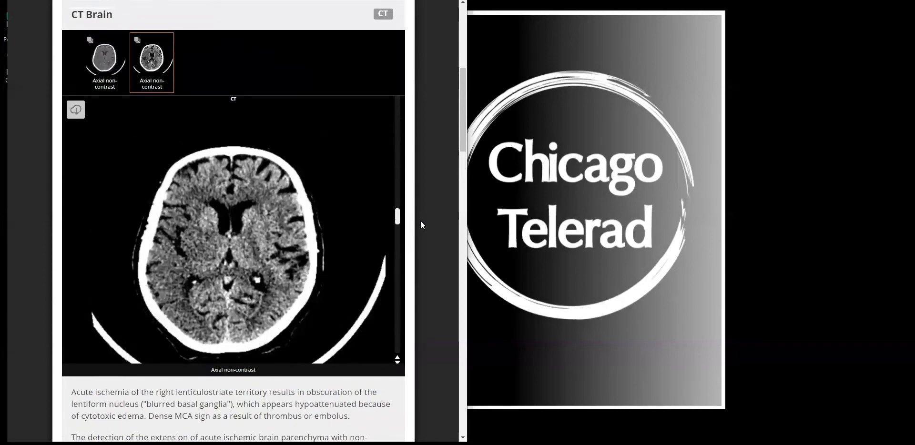
pyautogui.scroll(-10, 290, 253)
pyautogui.scroll(4, 290, 250)
pyautogui.scroll(15, 292, 250)
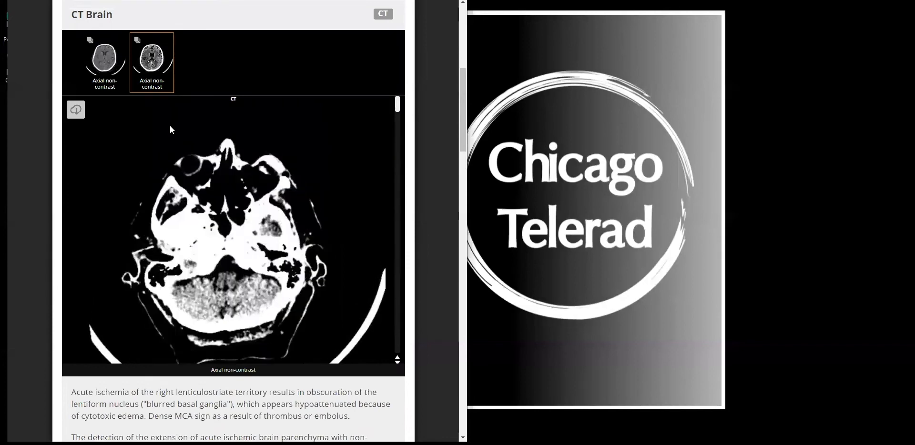
pyautogui.scroll(-2, 233, 208)
pyautogui.scroll(-3, 256, 217)
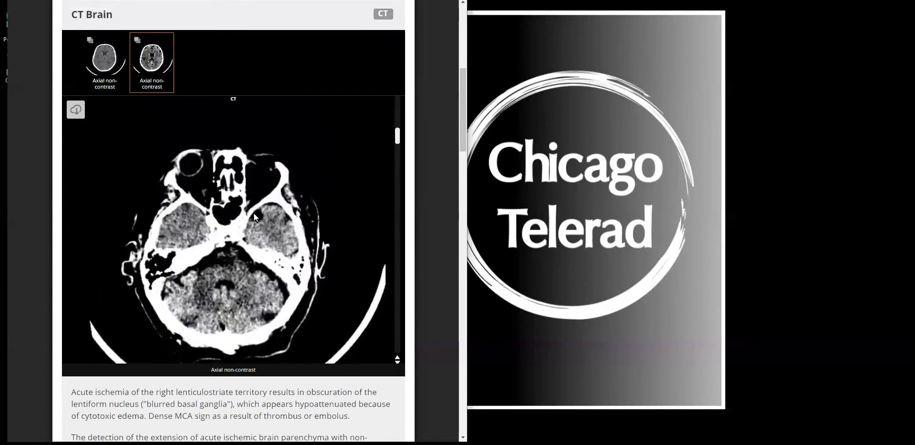
pyautogui.scroll(-15, 254, 213)
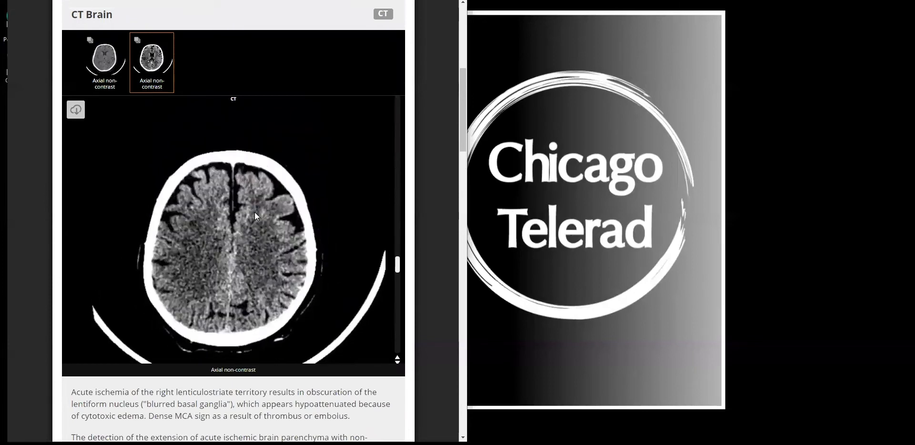
pyautogui.scroll(-5, 255, 213)
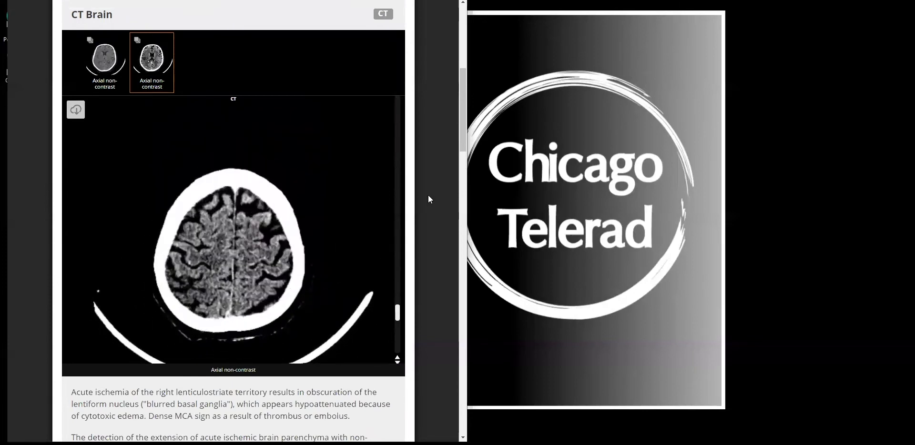
# Display the Axial Gradient Echo series of the MRI Brain + MRA study and browse its slices.
pyautogui.scroll(-6, 429, 199)
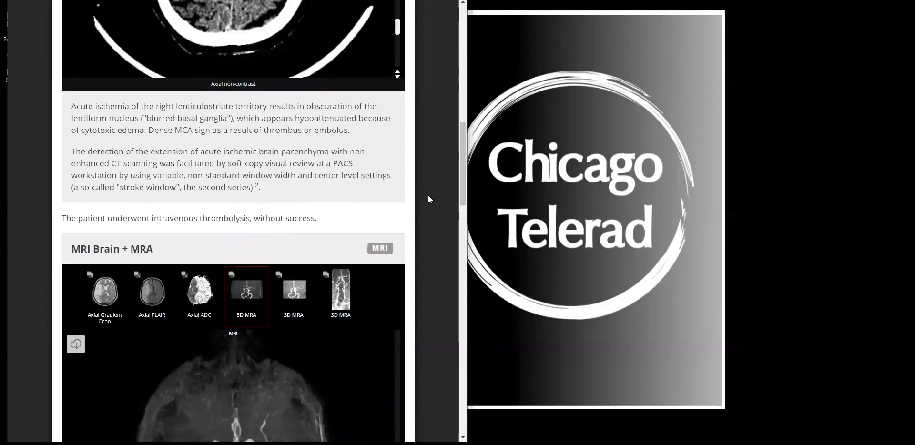
pyautogui.scroll(-5, 429, 199)
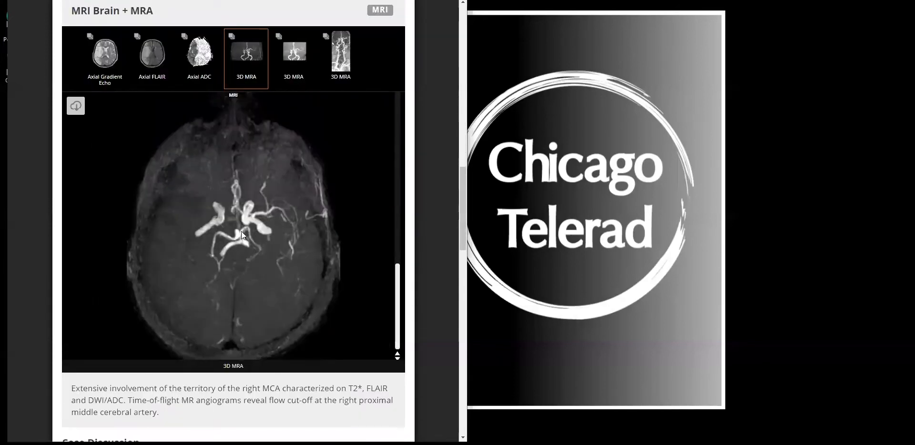
pyautogui.click(113, 79)
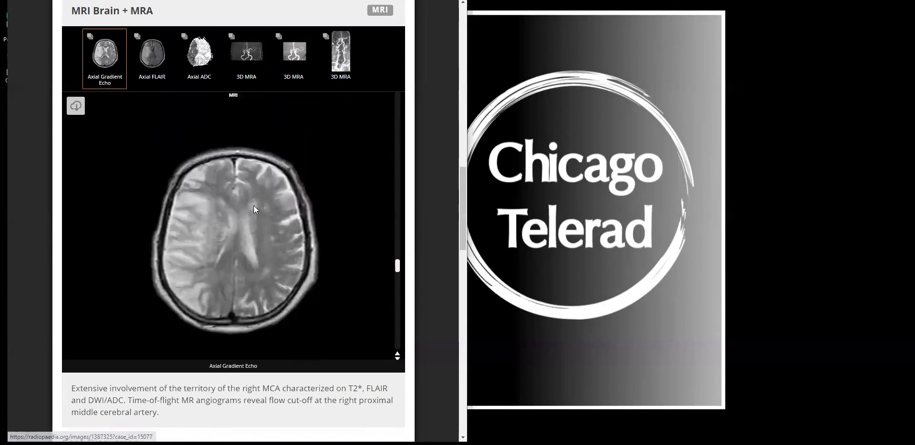
pyautogui.scroll(5, 271, 220)
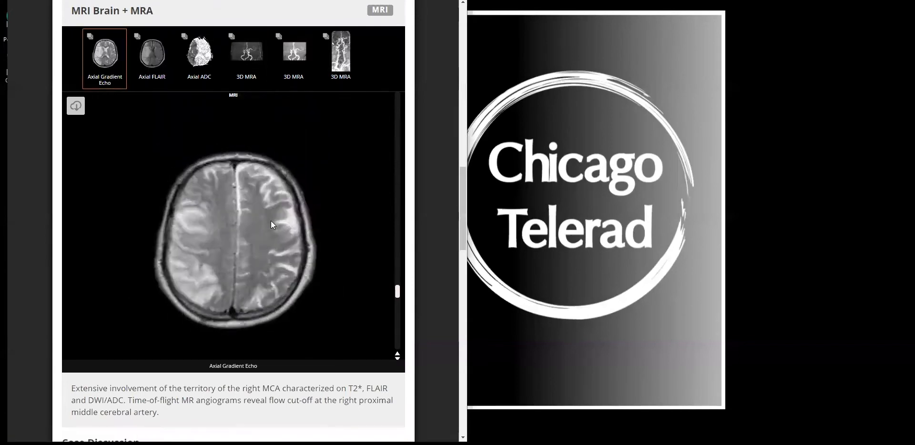
pyautogui.scroll(2, 272, 220)
pyautogui.scroll(-2, 272, 220)
# View the Axial FLAIR slices and the first 3D MRA series of the MRI Brain + MRA study.
pyautogui.click(167, 76)
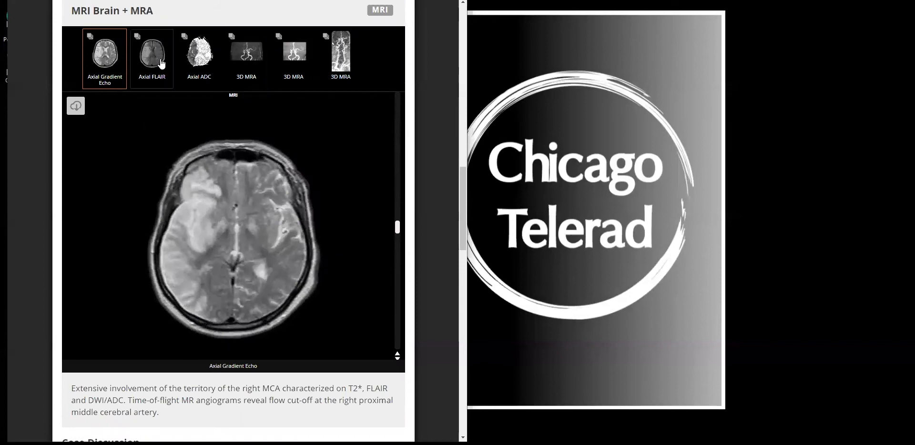
pyautogui.scroll(5, 249, 210)
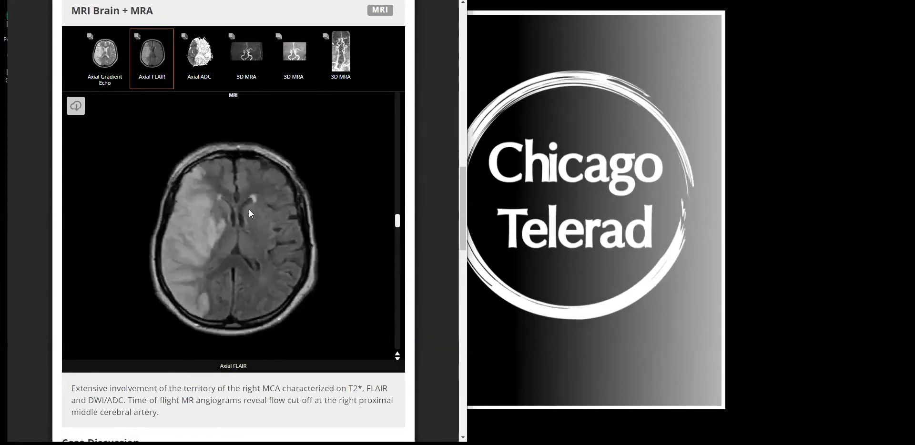
pyautogui.click(240, 68)
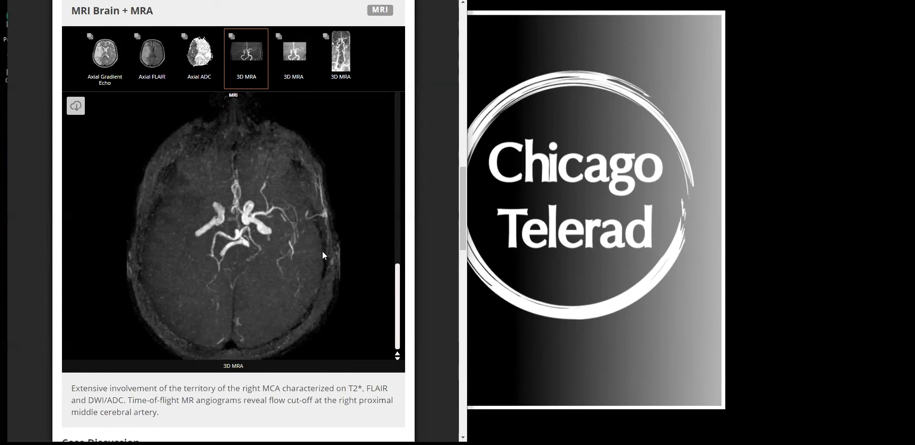
pyautogui.scroll(-3, 410, 248)
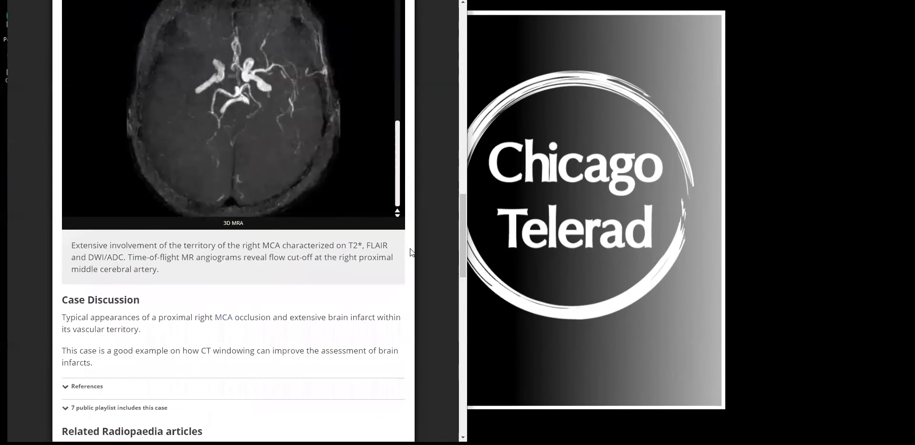
pyautogui.scroll(4, 412, 247)
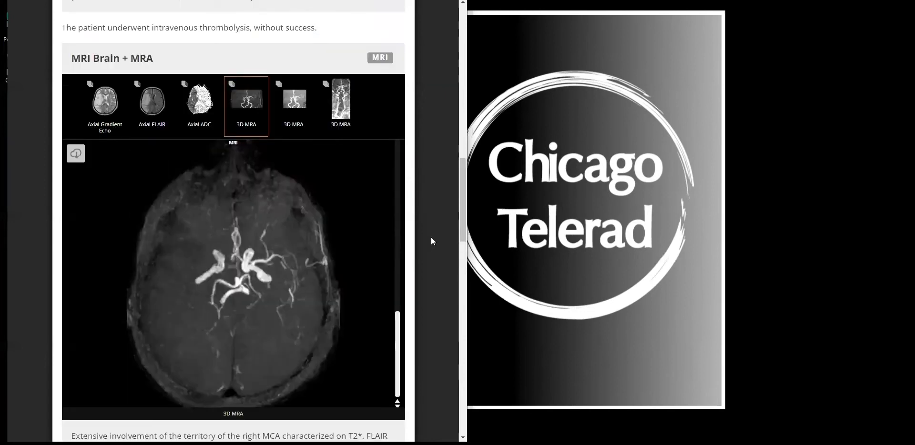
pyautogui.scroll(1, 430, 238)
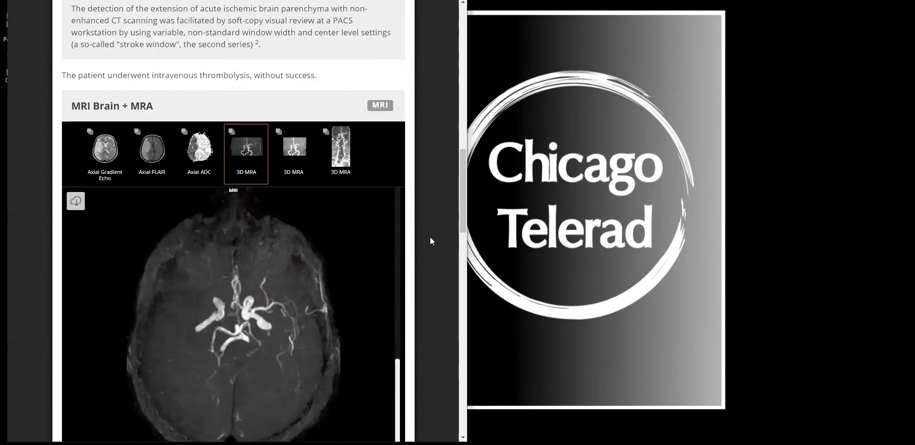
pyautogui.scroll(10, 430, 241)
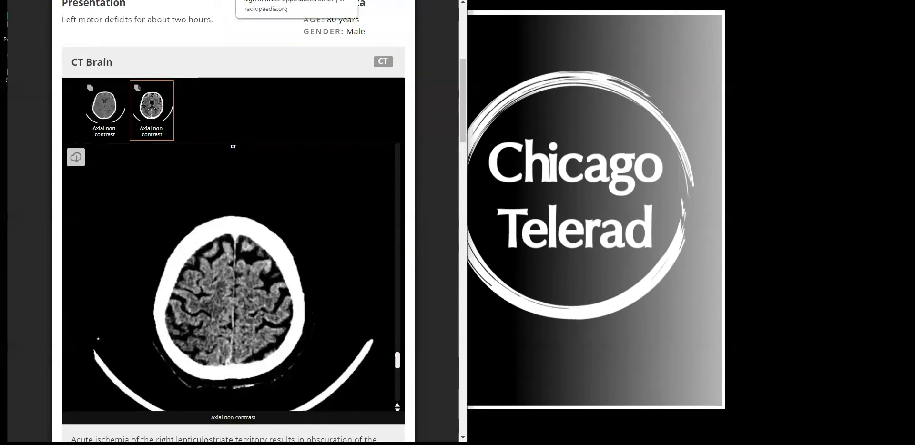
# Switch to the hyperenhancing appendix case and display its coronal C+ portal venous phase image in full.
pyautogui.click(259, 0)
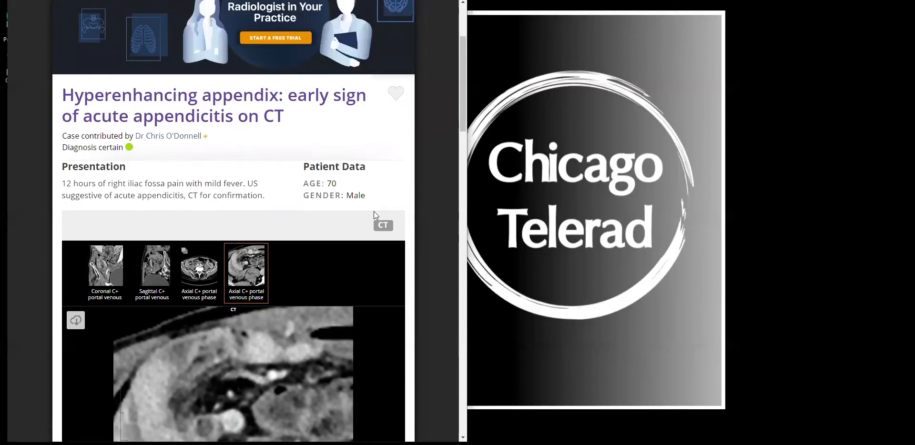
pyautogui.scroll(-2, 424, 191)
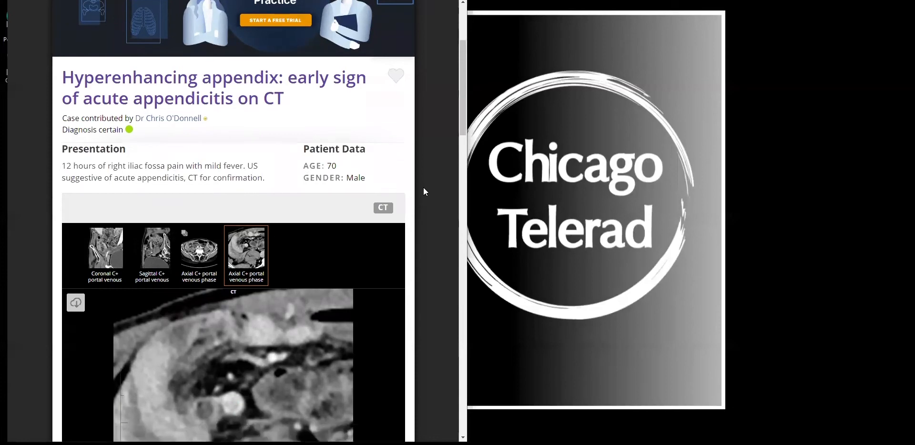
pyautogui.click(109, 175)
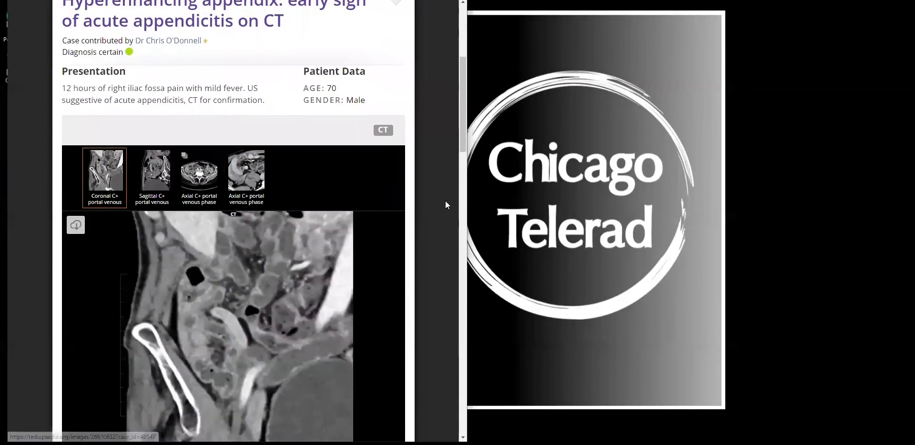
pyautogui.scroll(-2, 443, 204)
pyautogui.scroll(-1, 443, 204)
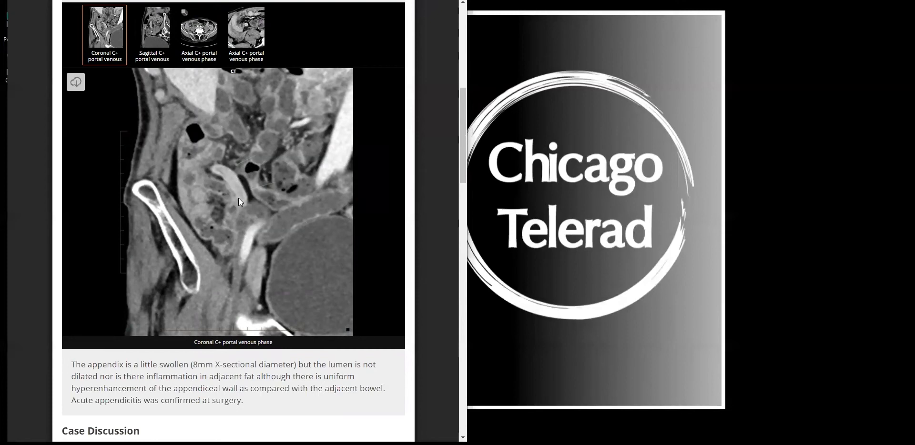
# Compare the appendix on the sagittal and both axial C+ portal venous phase views, ending on the coronal view.
pyautogui.click(156, 44)
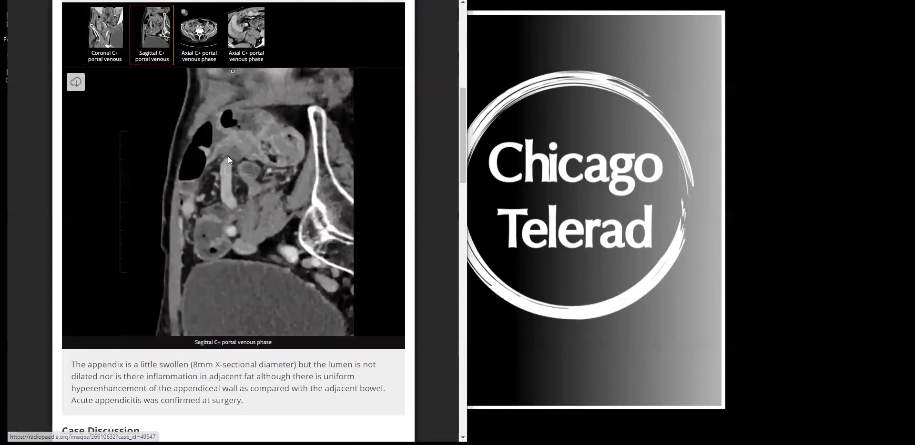
pyautogui.click(204, 52)
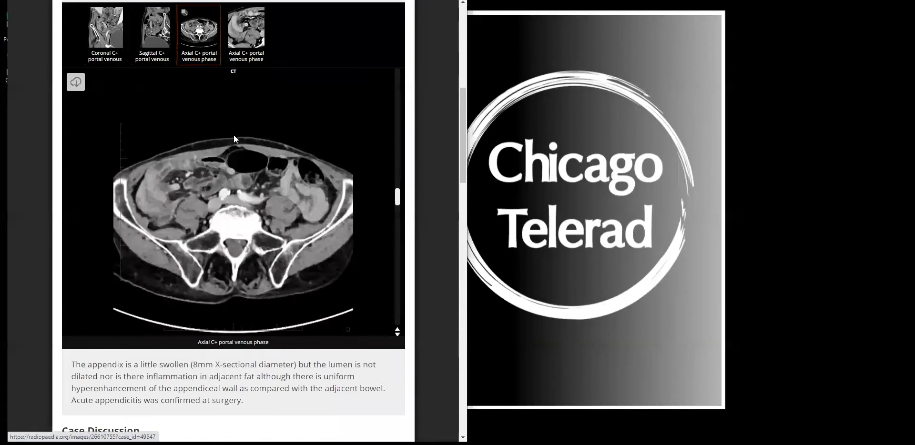
pyautogui.click(243, 51)
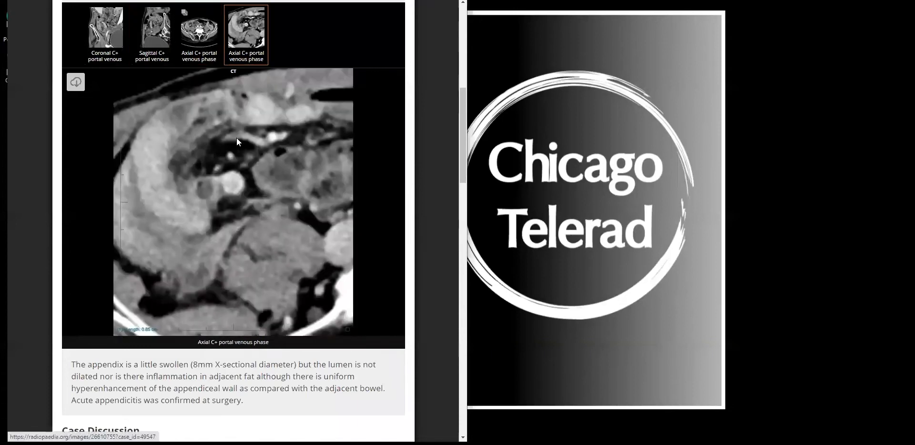
pyautogui.click(199, 31)
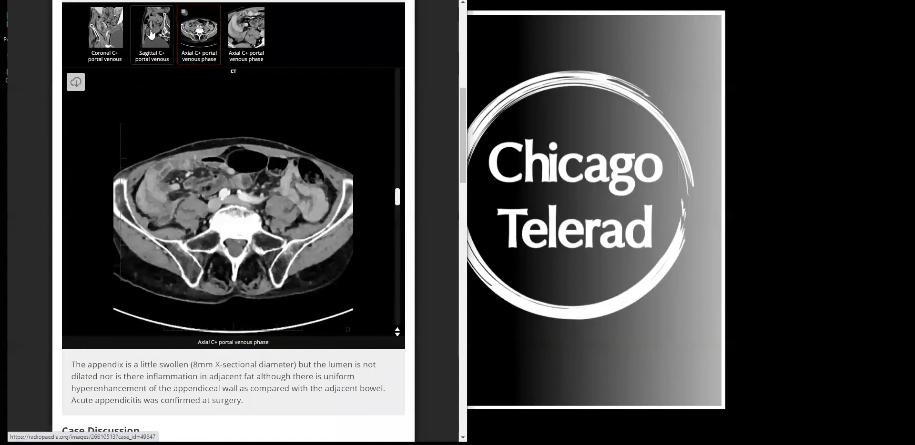
pyautogui.click(152, 41)
pyautogui.click(105, 43)
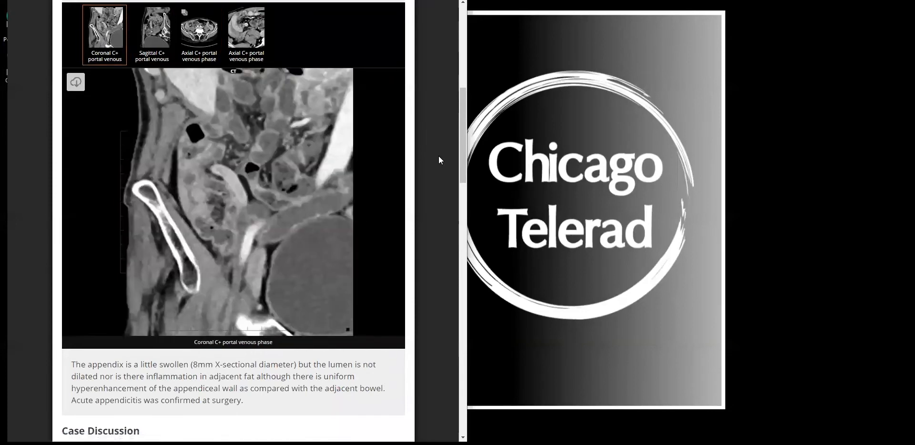
# Switch to the radiology reporting program and insert the personal AutoText template "FS - XR - Extremity" into the empty report.
pyautogui.scroll(-6, 428, 155)
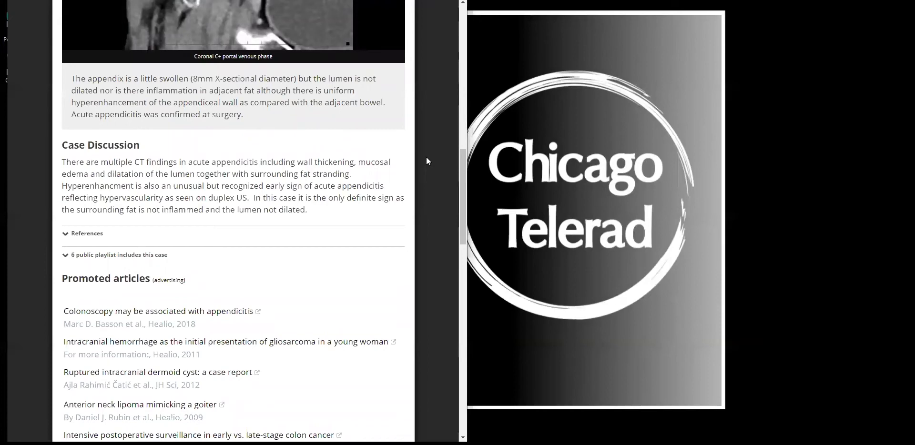
pyautogui.click(427, 444)
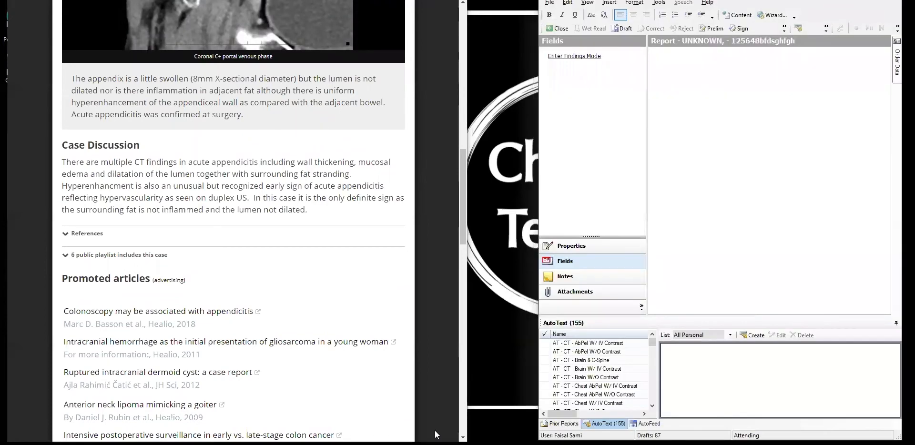
pyautogui.moveTo(653, 343); pyautogui.dragTo(653, 409)
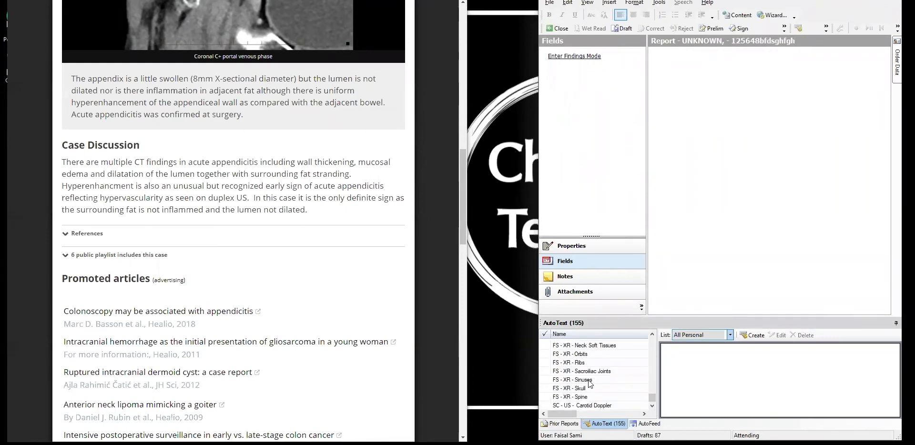
pyautogui.scroll(1, 588, 377)
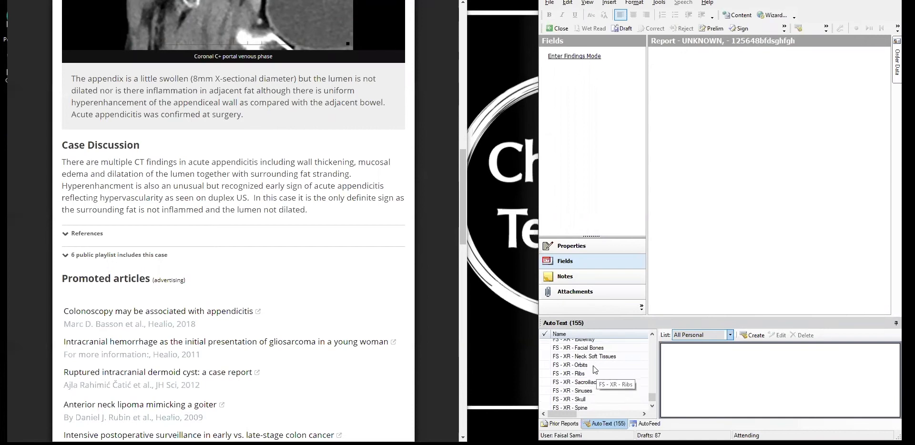
pyautogui.scroll(1, 593, 364)
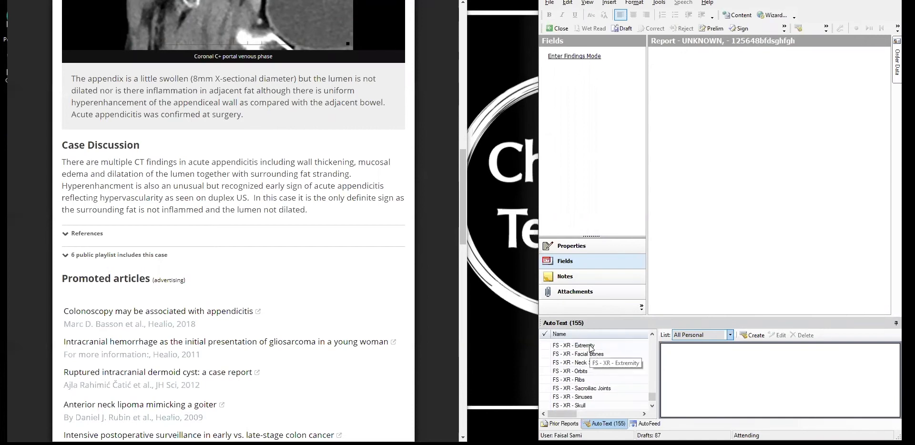
pyautogui.doubleClick(605, 355)
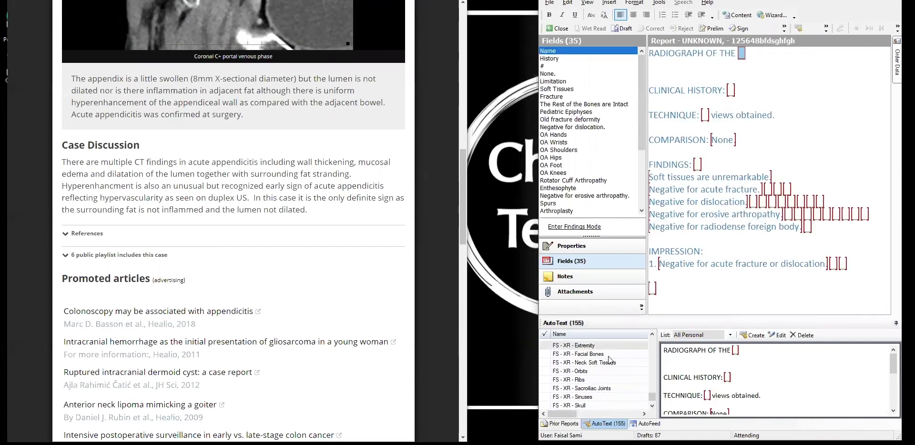
# Fill in the radiograph name as "LEFT HAND" and the clinical history as "Left hand swelling and tenderness, soccer ball injury.".
pyautogui.write('LEFT HAND')
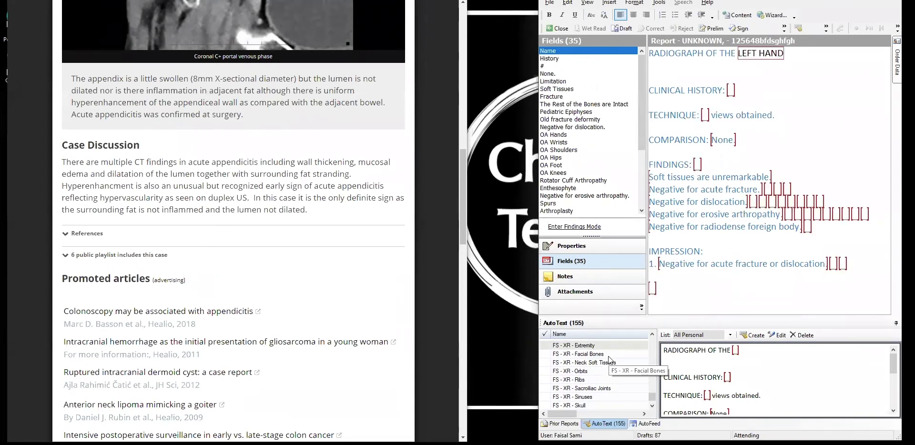
pyautogui.press('Tab')
pyautogui.write('Left')
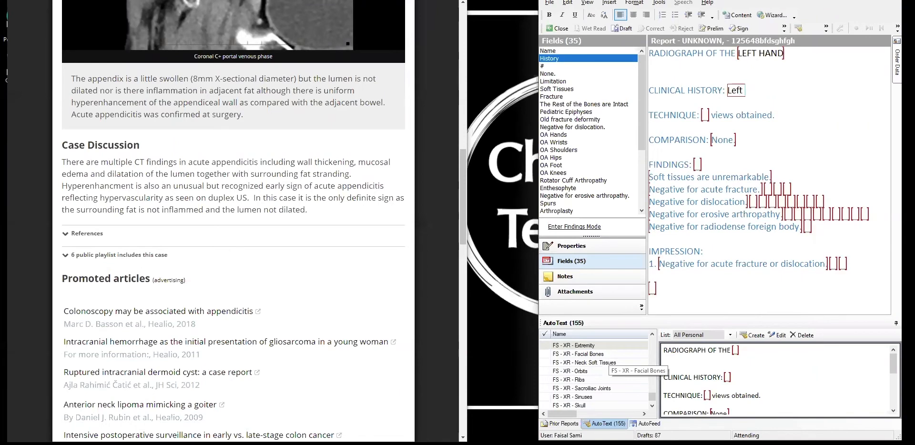
pyautogui.write(' hand swelling and te')
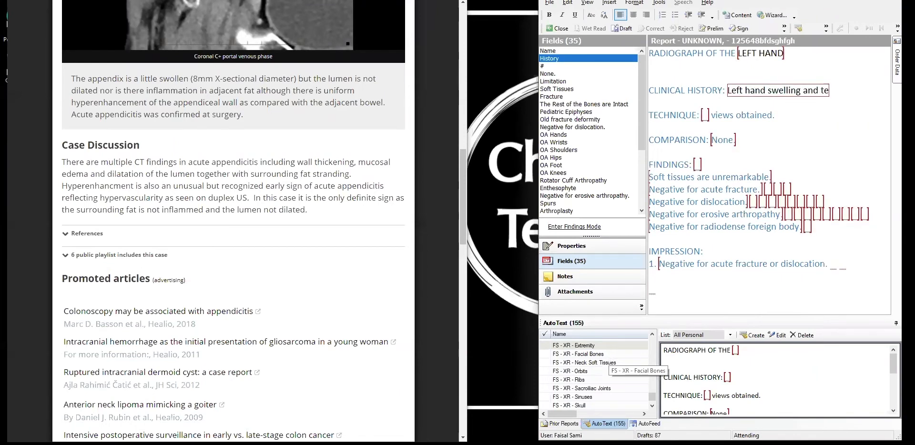
pyautogui.write('nderness,')
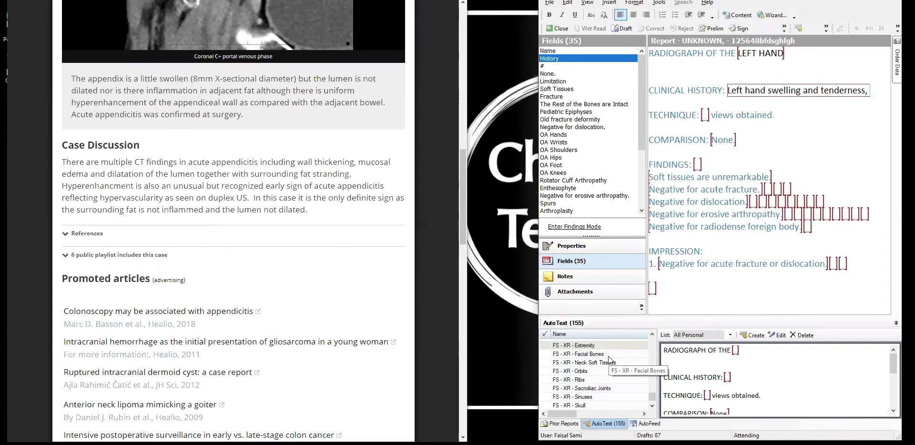
pyautogui.write(' soccer b')
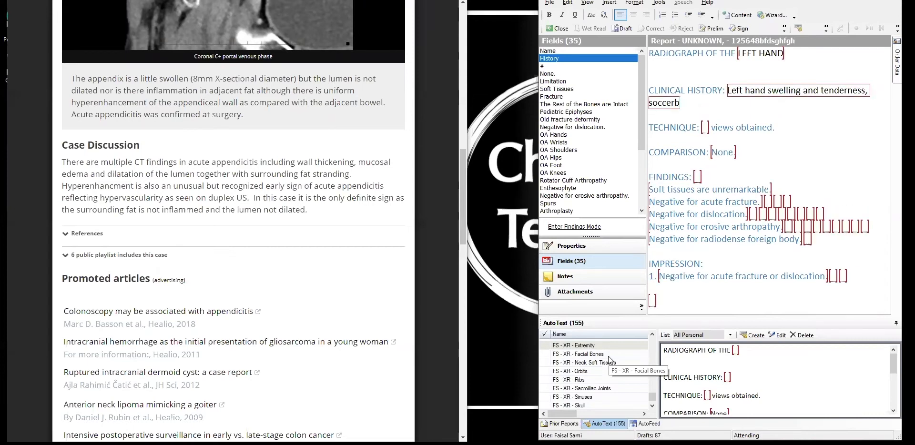
pyautogui.write('al')
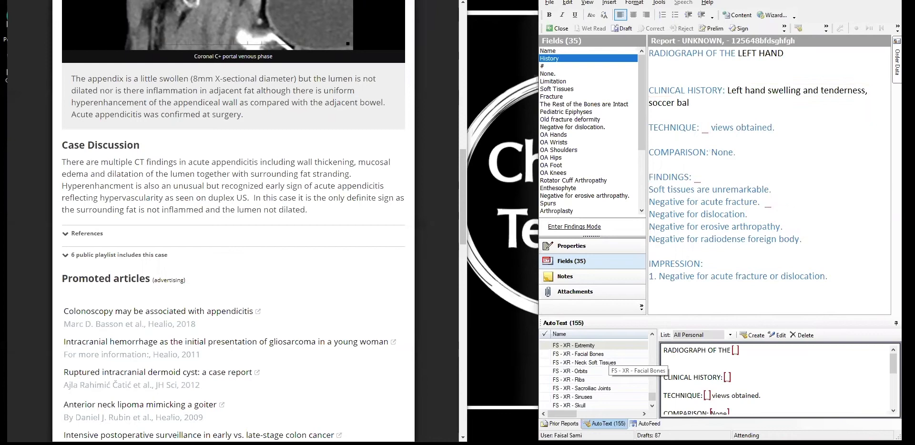
pyautogui.write('l injury')
# Set the technique to 3 views obtained and advance to the soft tissues finding.
pyautogui.press('Tab')
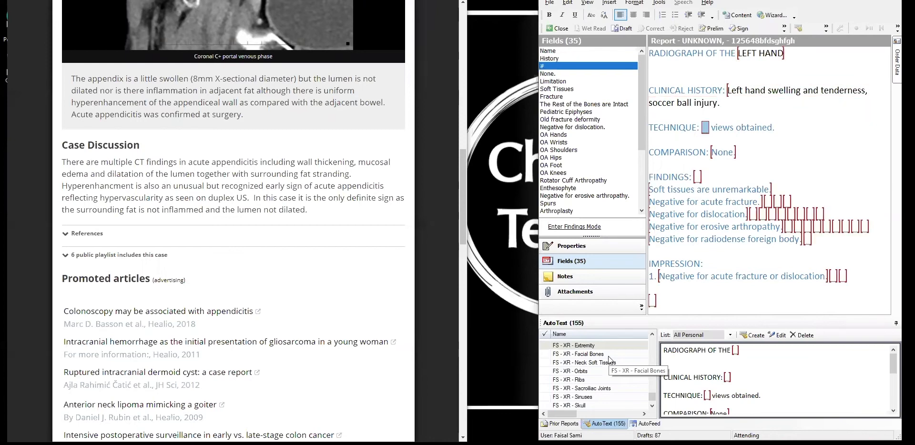
pyautogui.write('3')
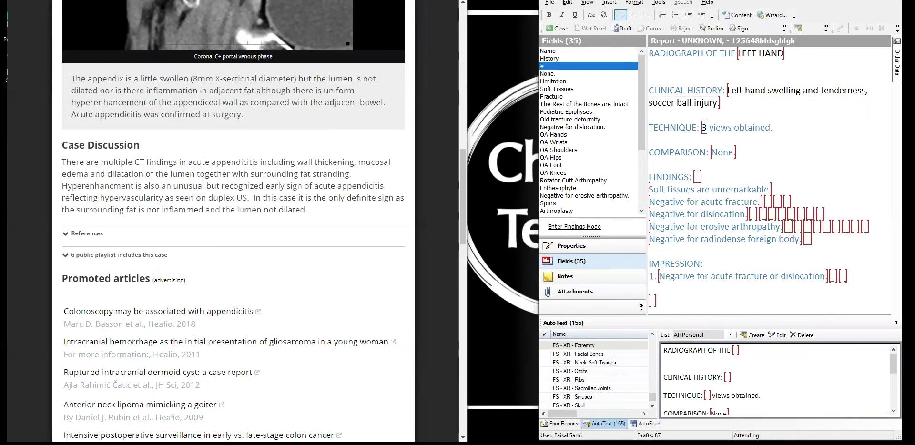
pyautogui.press('Tab')
pyautogui.press('Tab')
pyautogui.press('Tab')
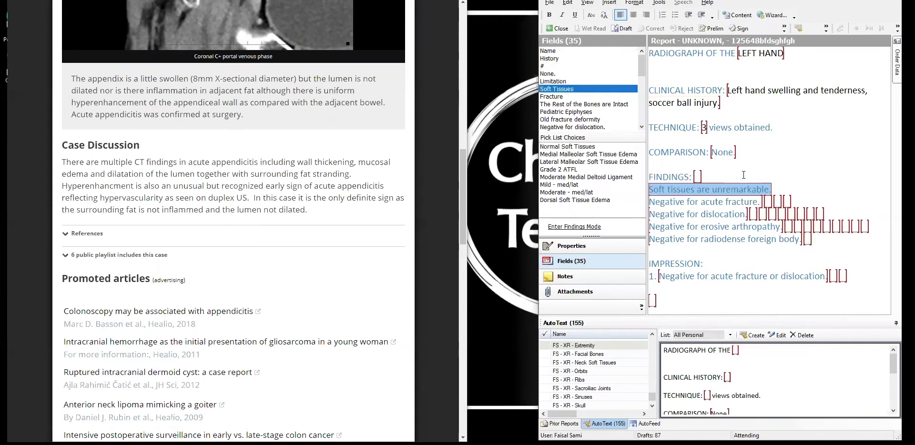
# Replace the soft tissues finding with "There are oblique fractures of the bases of the middle phalanges of the third and fourth digit".
pyautogui.write('There are')
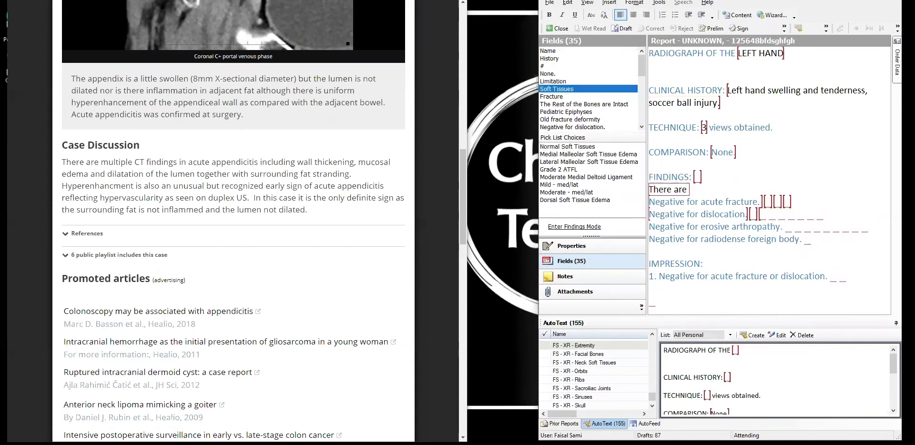
pyautogui.write(' oblique fractures of')
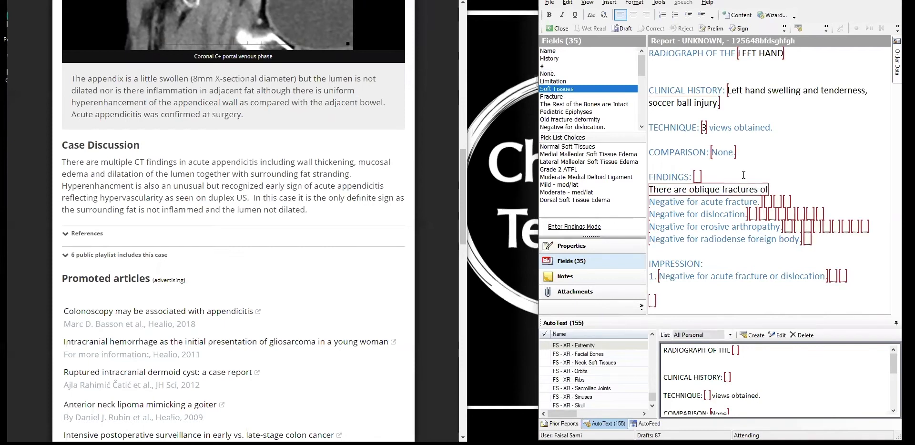
pyautogui.write(' the bases')
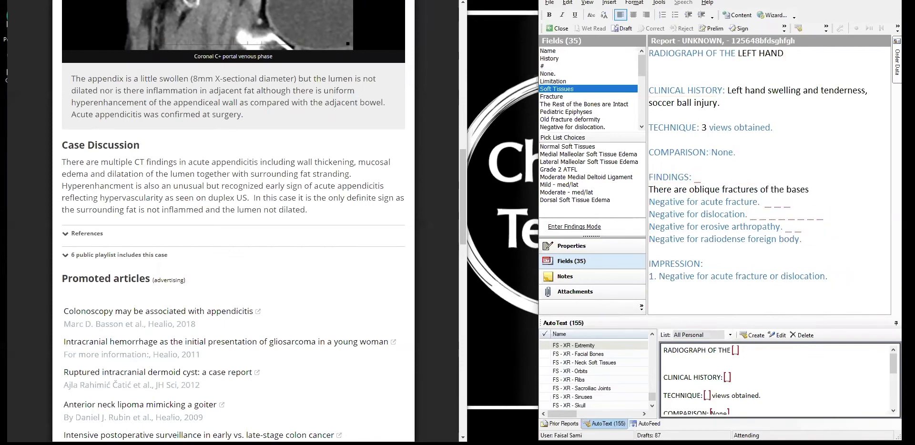
pyautogui.write(' of the')
pyautogui.write('middle phalanges of the third anf')
pyautogui.press('BackSpace')
pyautogui.write('d fou')
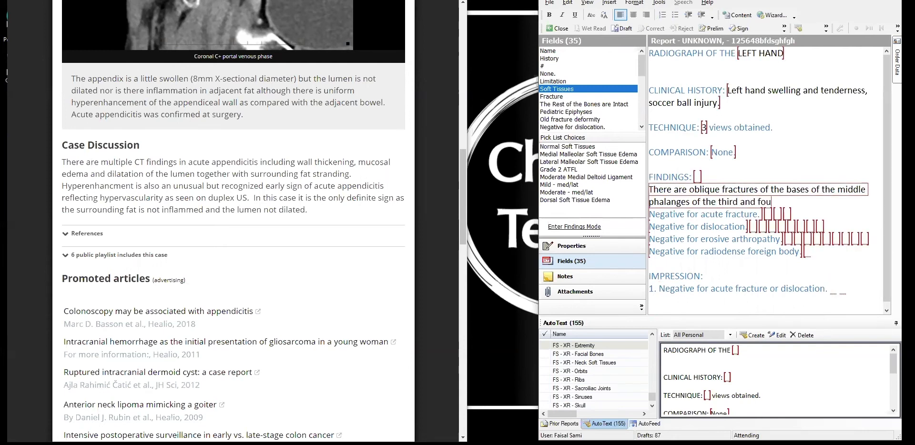
pyautogui.write('rth digit')
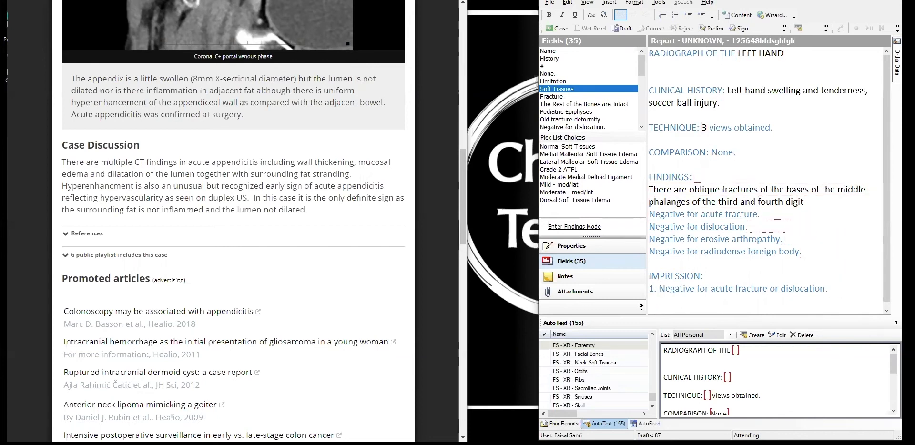
# Make "digit" plural in the fracture finding and finish the sentence with "with articular involvement and surrounding soft tissue edema.".
pyautogui.write('s with articular i')
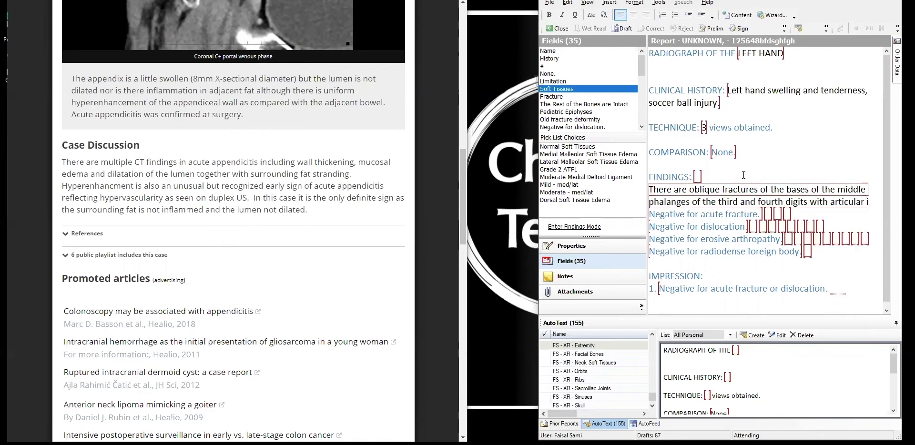
pyautogui.write('nvolvement')
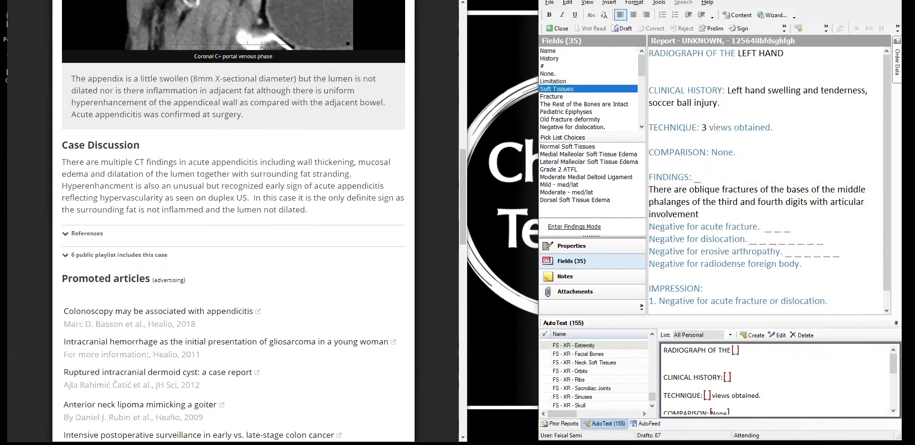
pyautogui.write(' and surrounding soft')
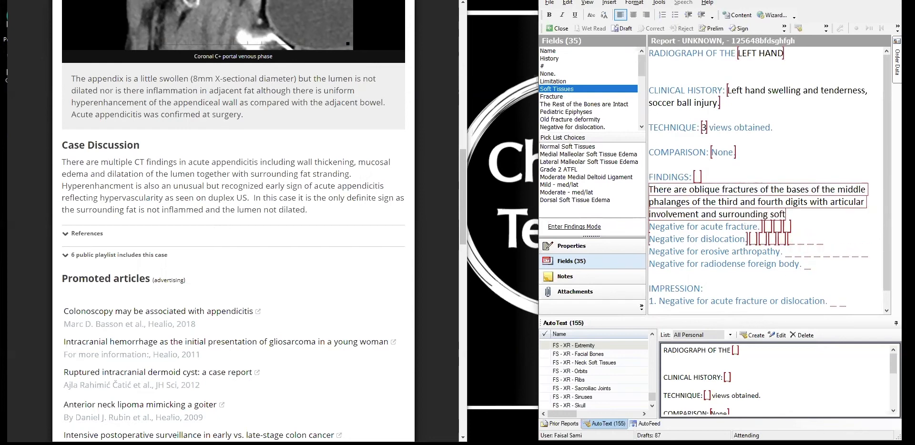
pyautogui.write(' tissue edema.')
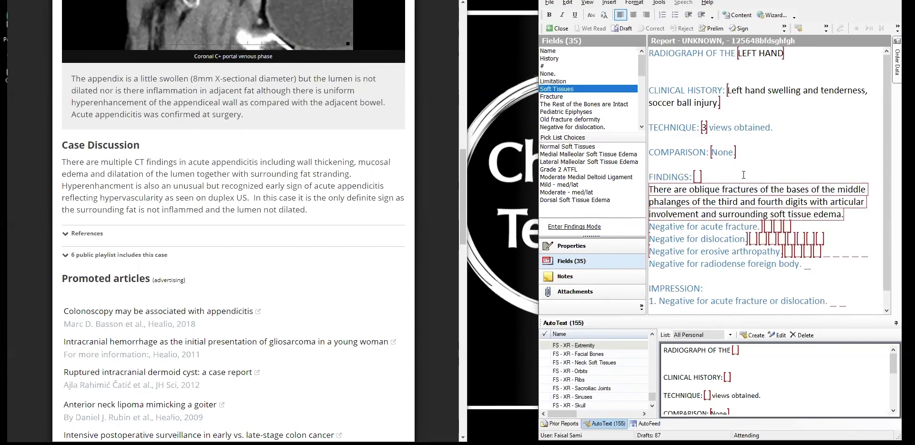
# Replace the negative acute fracture statement in the findings with "The rest of the bones are intact.".
pyautogui.press('Tab')
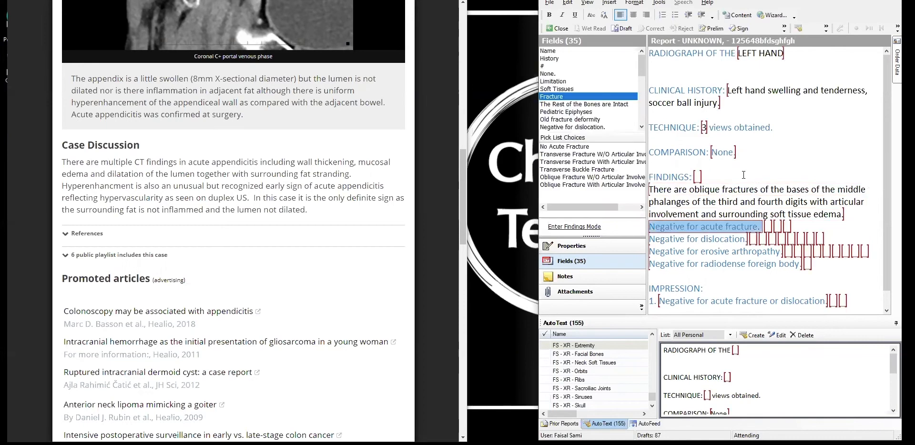
pyautogui.write('The rest')
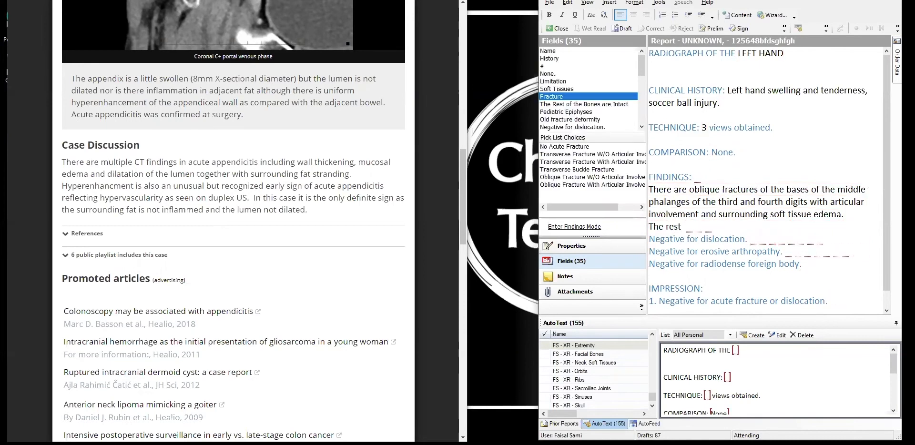
pyautogui.write(' of the bones are intact.')
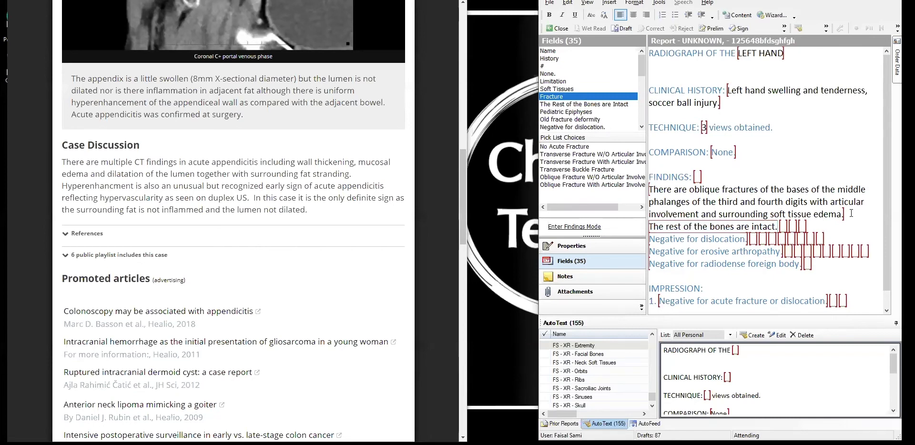
# Copy the oblique fractures sentence from the findings over the first impression item.
pyautogui.moveTo(850, 213); pyautogui.dragTo(674, 193)
pyautogui.hotkey('ctrl', 'c')
pyautogui.click(712, 284)
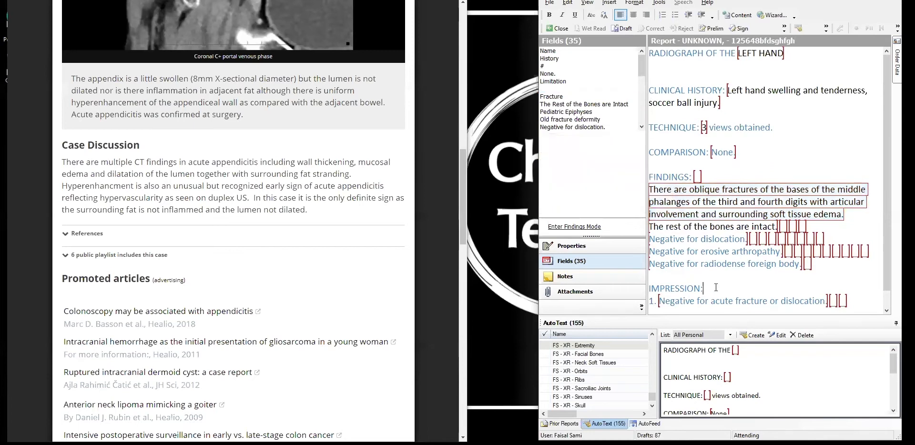
pyautogui.press('Tab')
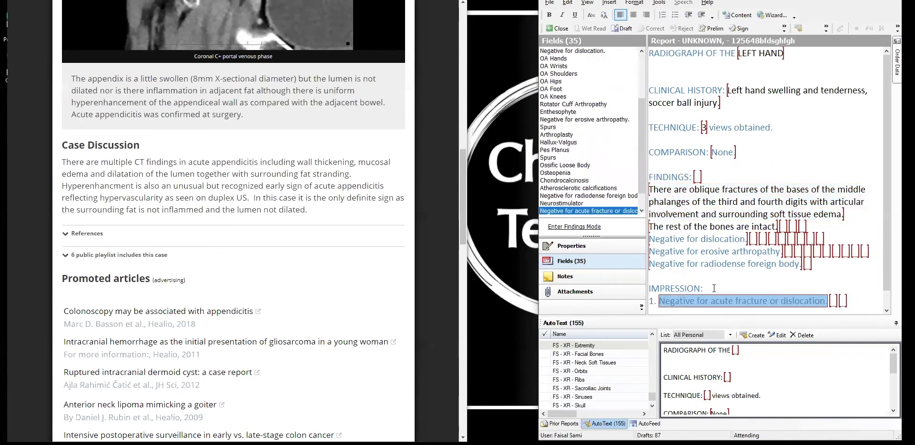
pyautogui.hotkey('ctrl', 'v')
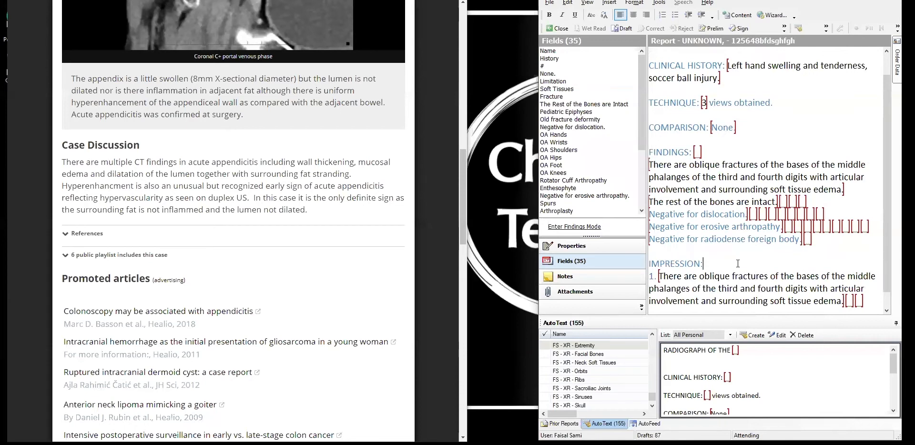
# Transfer the complete left hand radiograph report into a blank Word document and enlarge the page to 80% zoom.
pyautogui.hotkey('ctrl', 'a')
pyautogui.write('V')
pyautogui.press('BackSpace')
pyautogui.click(847, 0)
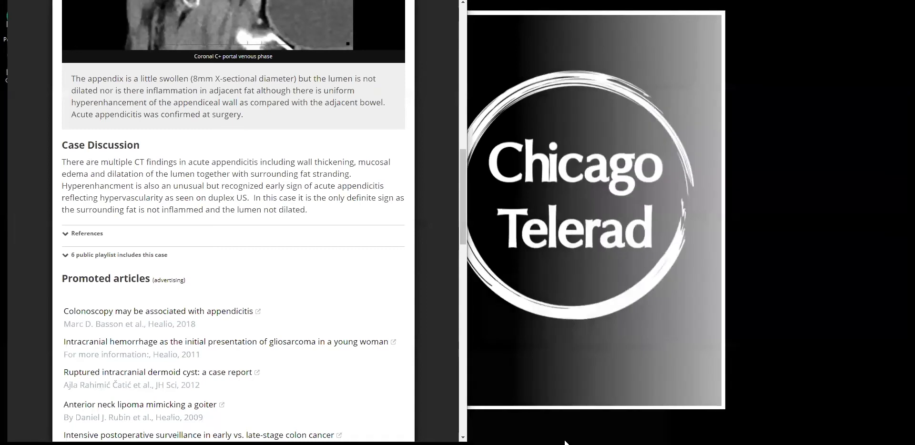
pyautogui.moveTo(385, 444)
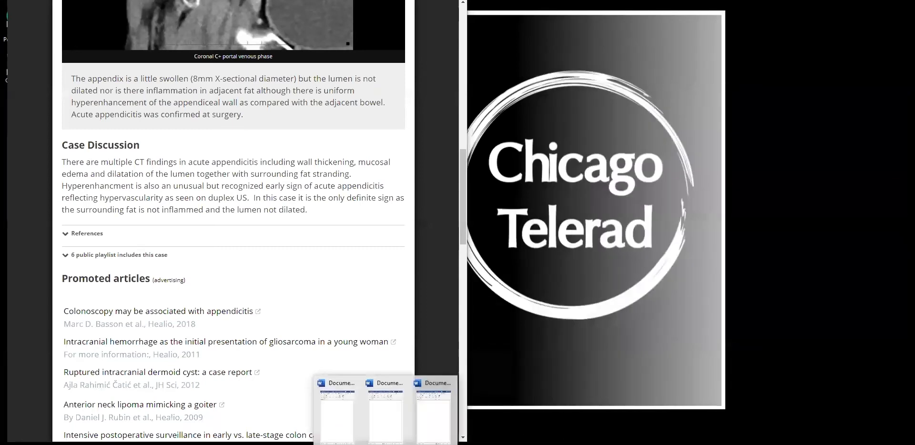
pyautogui.click(343, 417)
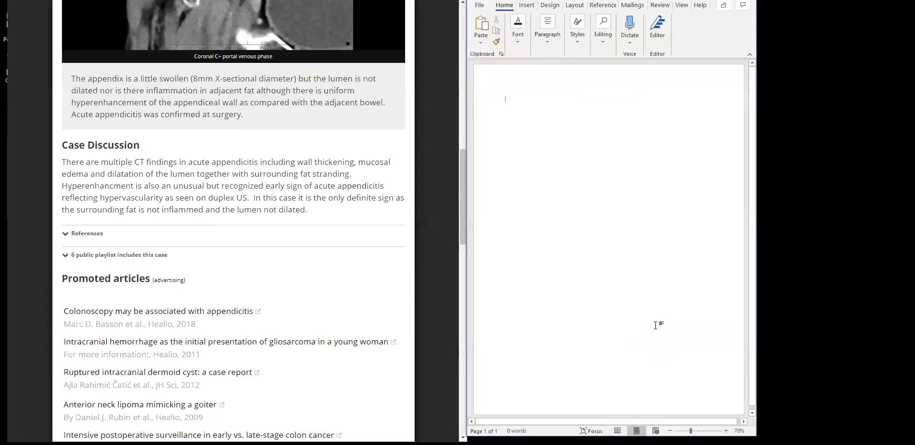
pyautogui.write('RADIOGRAPH OF THE LEFT HAND  CLINICAL HISTORY: Left hand swelling and tenderness, soccer ball injury.  TECHNIQUE: 3 views obtained.  COMPARISON: None.  FINDINGS: There are oblique fractures of the bases of the middle phalanges of the third and fourth digits with articular involvement and surrounding soft tissue edema. The rest of the bones are intact. Negative for dislocation. Negative for erosive arthropathy. Negative for radiodense foreign body.  IMPRESSION: 1. There are oblique fractures of the bases of the middle phalanges of the third and fourth digits with articular involvement and surrounding soft tissue edema.')
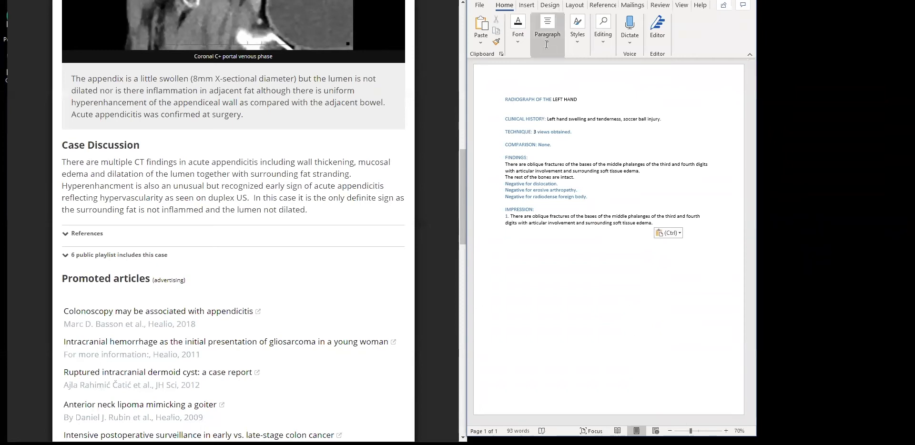
pyautogui.click(726, 431)
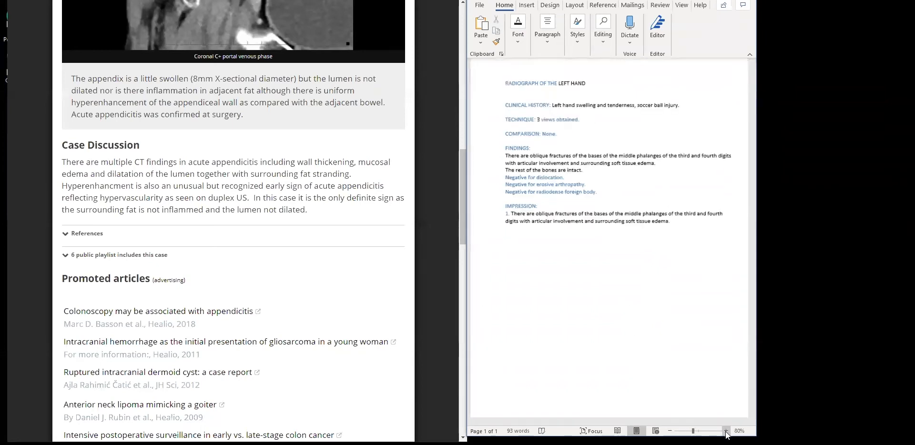
# Enlarge the left hand report page in the Word document to 140% zoom.
pyautogui.click(726, 431)
pyautogui.click(725, 431)
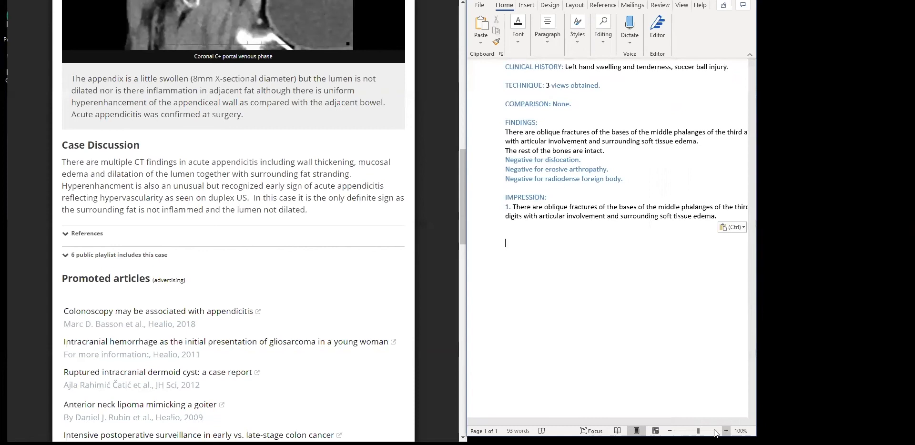
pyautogui.click(725, 431)
pyautogui.click(725, 431)
pyautogui.click(726, 431)
pyautogui.click(726, 430)
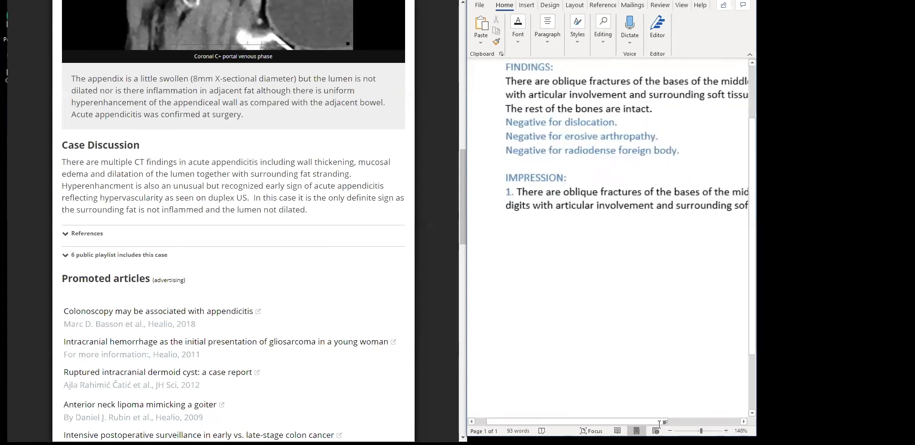
# Widen the Word window until the report's text lines fit and bring the whole report into view from its title.
pyautogui.hscroll(-3, 684, 368)
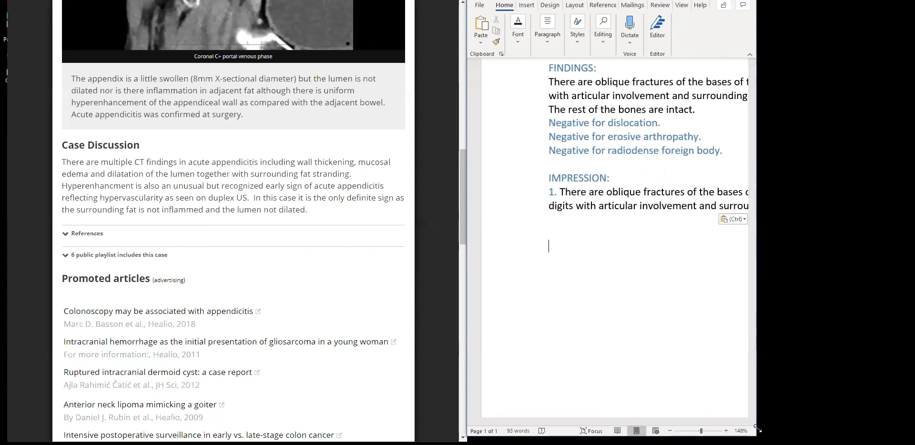
pyautogui.moveTo(757, 429); pyautogui.dragTo(798, 434)
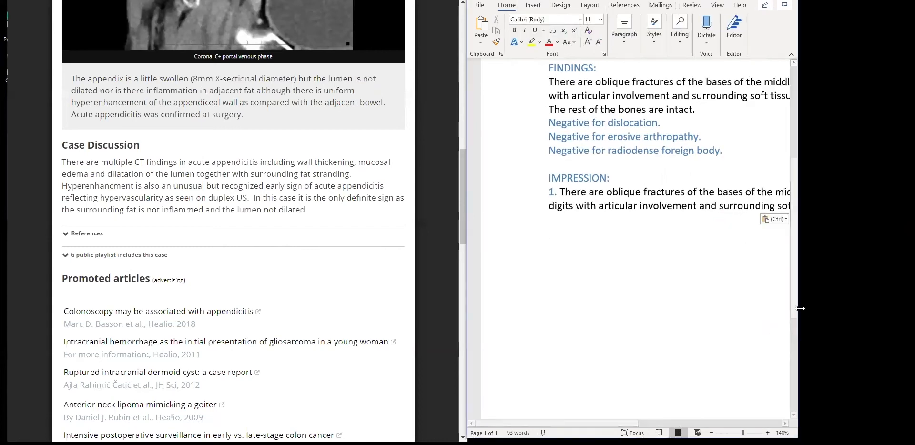
pyautogui.moveTo(798, 311); pyautogui.dragTo(867, 316)
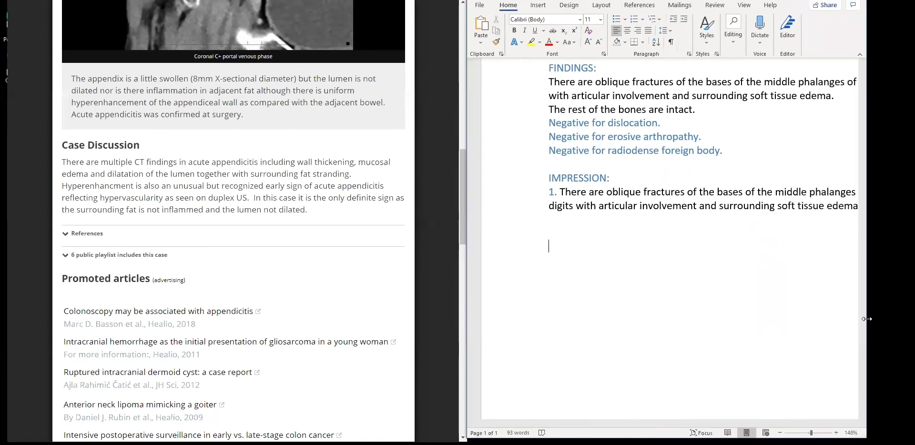
pyautogui.moveTo(864, 244); pyautogui.dragTo(895, 246)
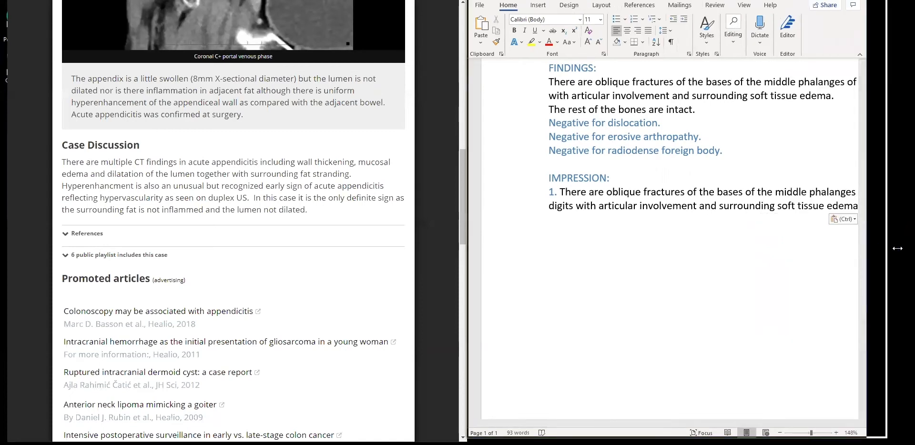
pyautogui.moveTo(734, 423); pyautogui.dragTo(783, 422)
pyautogui.scroll(3, 593, 255)
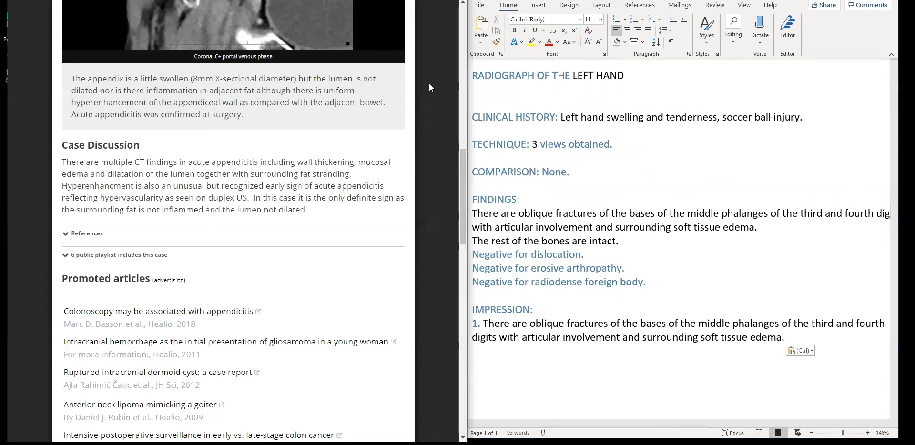
# Review the left hand fracture case against the report, examining the frontal radiograph and the oblique view.
pyautogui.scroll(6, 429, 86)
pyautogui.scroll(-5, 233, 215)
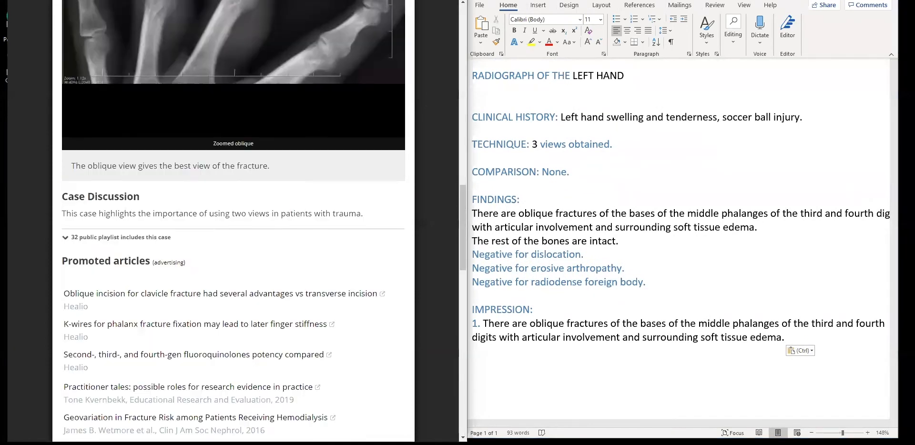
pyautogui.scroll(6, 434, 142)
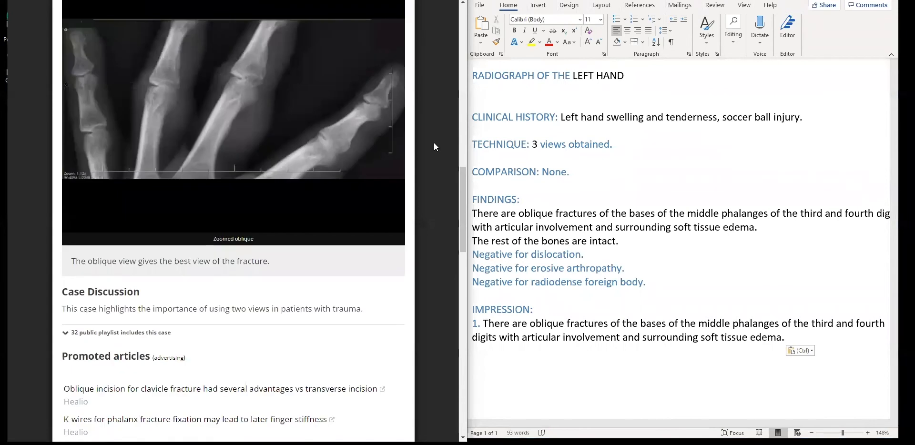
pyautogui.scroll(10, 434, 142)
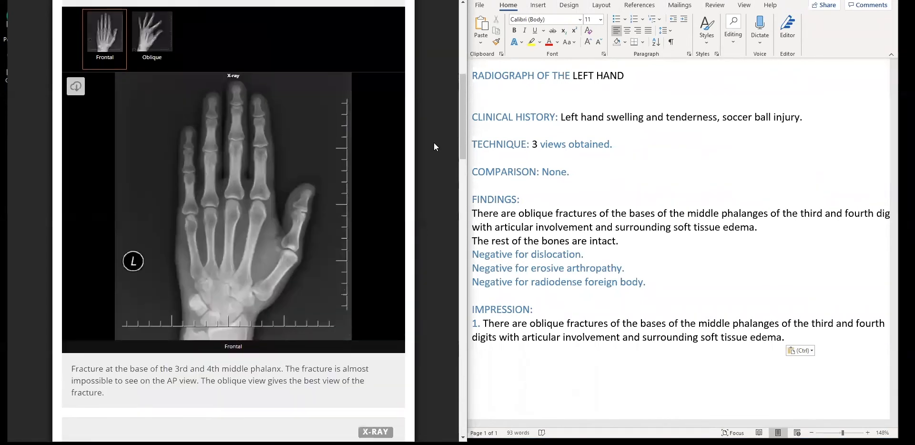
pyautogui.scroll(1, 434, 142)
pyautogui.scroll(-2, 435, 142)
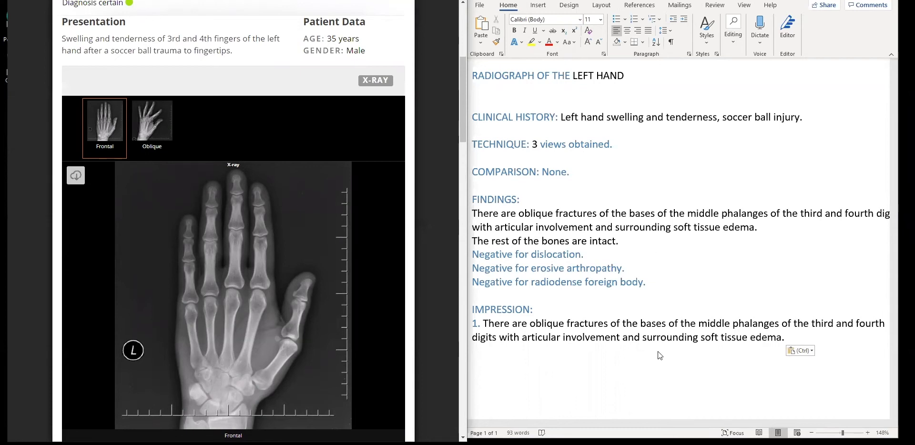
pyautogui.click(150, 130)
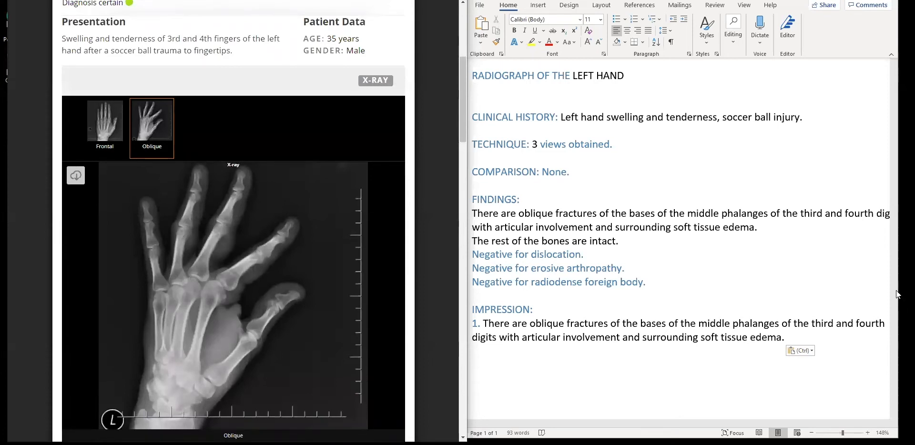
# Widen the Word window to fit the full finding lines and clear the entire report text from the document.
pyautogui.moveTo(899, 289); pyautogui.dragTo(914, 288)
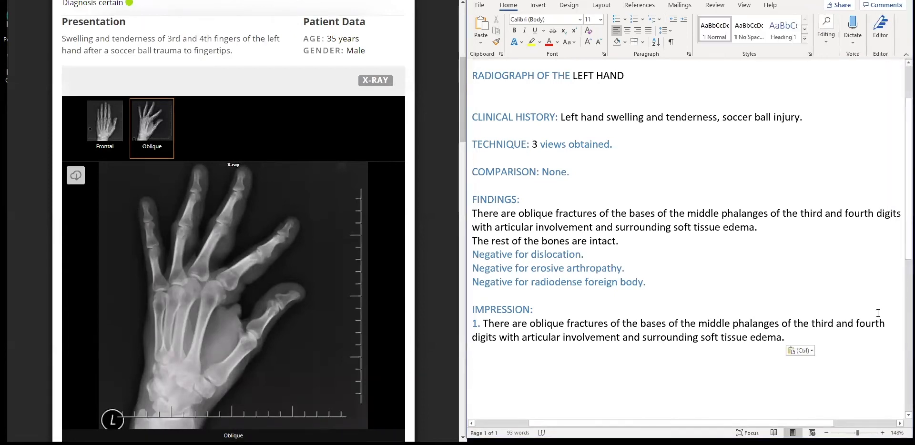
pyautogui.hotkey('ctrl', 'a')
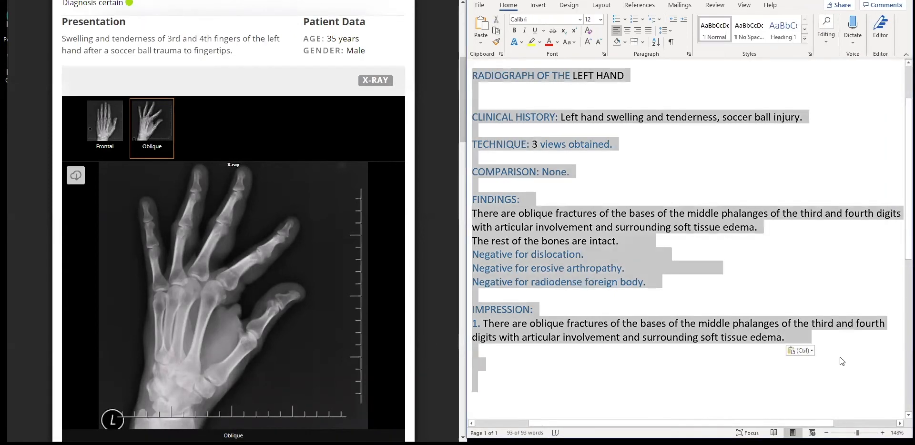
pyautogui.press('Delete')
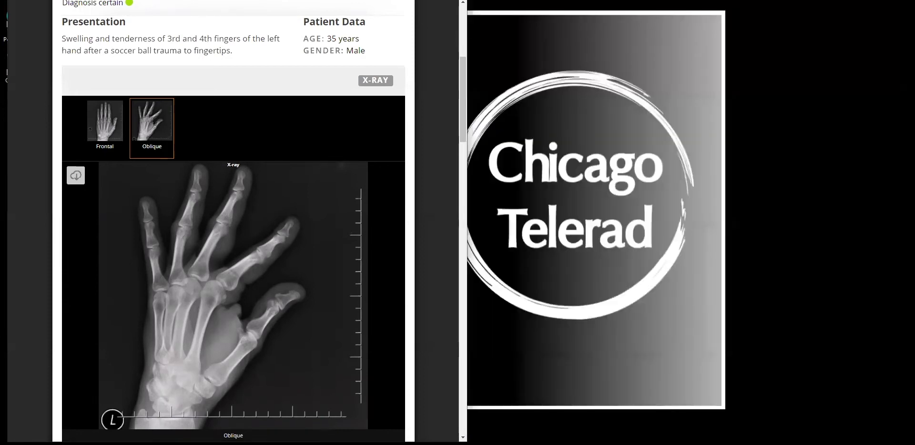
# Switch to the radiology reporting application and insert the "FS - CT - Brain Without IV Contrast" template into the empty report.
pyautogui.hotkey('alt', 'Tab')
pyautogui.scroll(10, 611, 369)
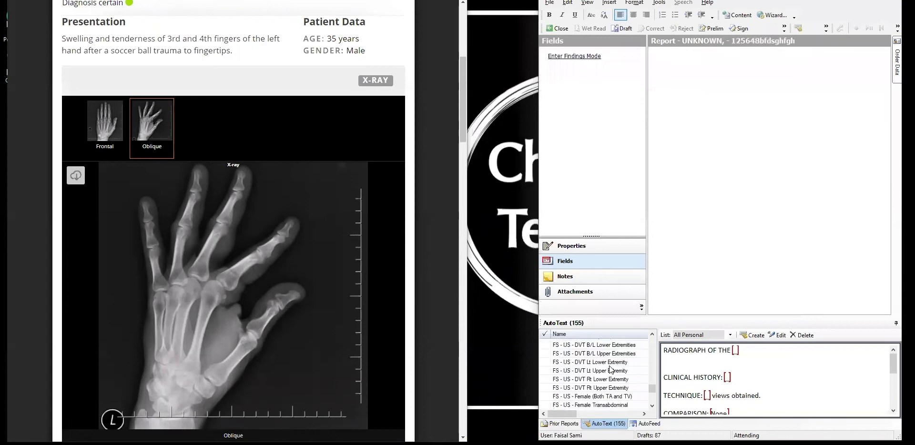
pyautogui.scroll(5, 611, 369)
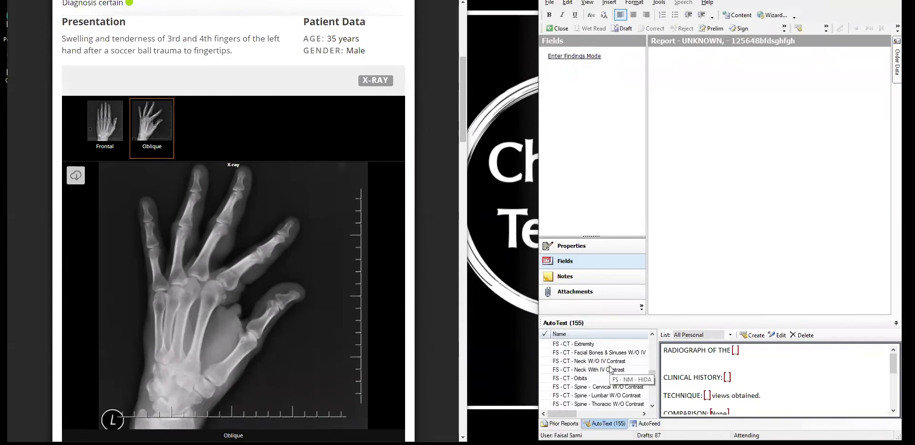
pyautogui.scroll(8, 611, 369)
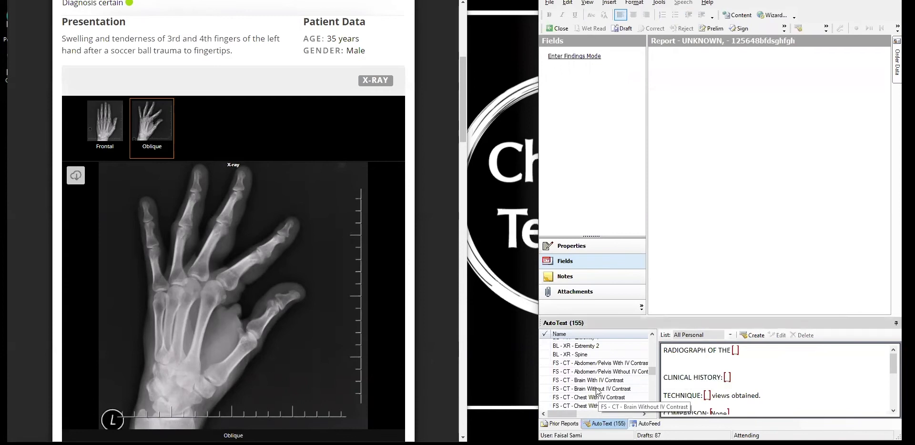
pyautogui.doubleClick(595, 388)
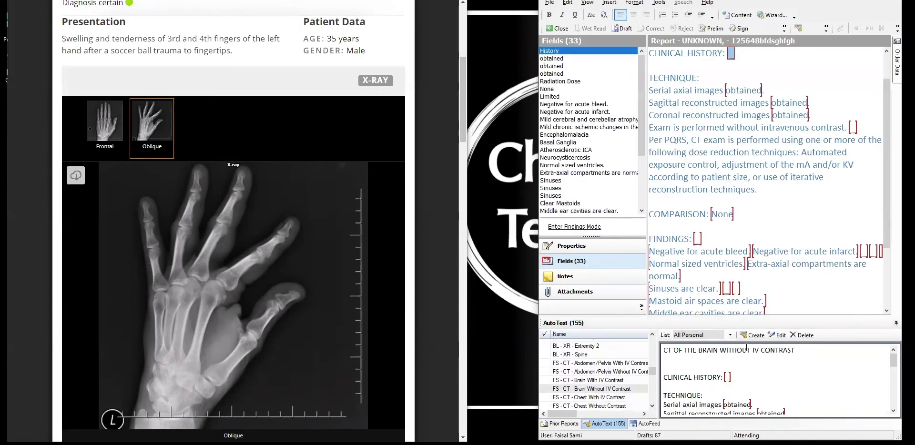
# Enter the clinical history "Left side motor deficit for approximately 2 hours." and correct its misspelled word.
pyautogui.write('Left side motor')
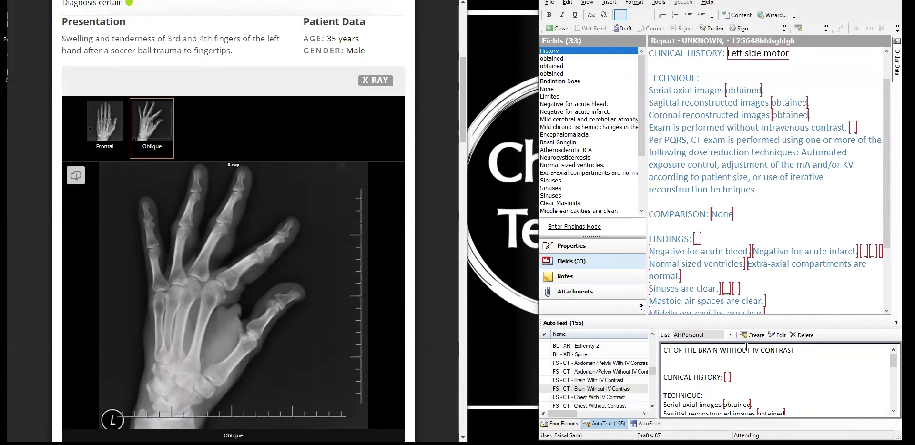
pyautogui.write(' deficit for approxmately')
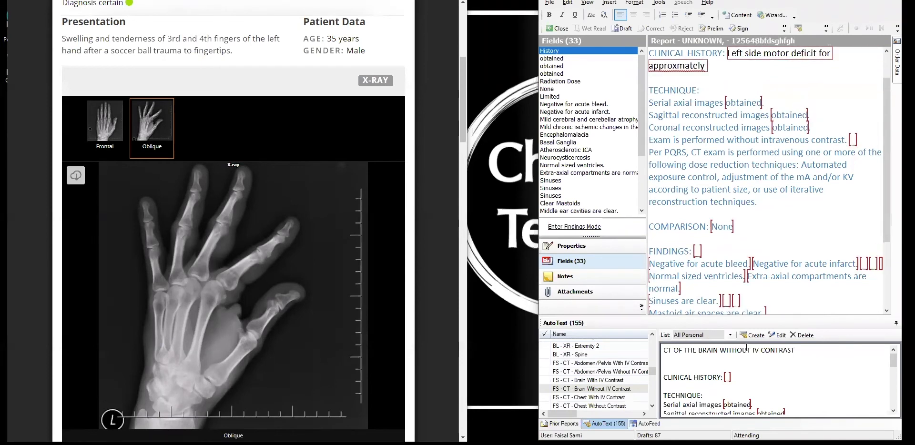
pyautogui.write(' 2 hours.')
pyautogui.rightClick(666, 66)
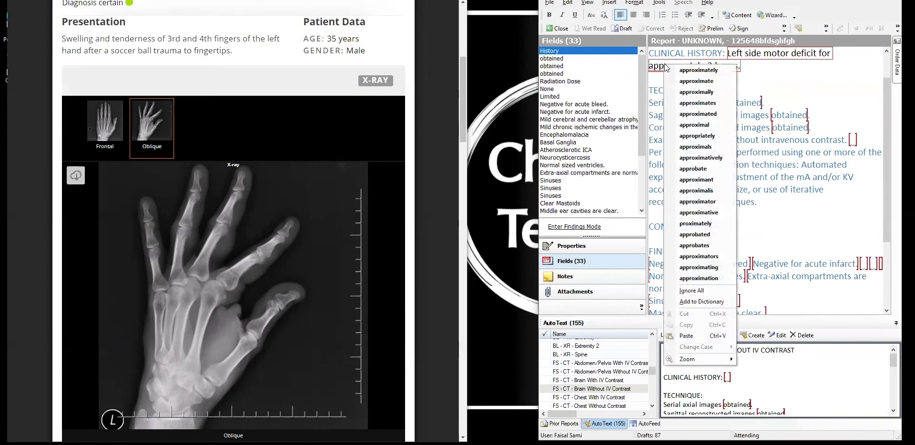
pyautogui.click(699, 70)
# Replace the comparison entry with "MRI/MRA-brain.".
pyautogui.click(693, 227)
pyautogui.press('Tab')
pyautogui.write('MRI/MRA-b')
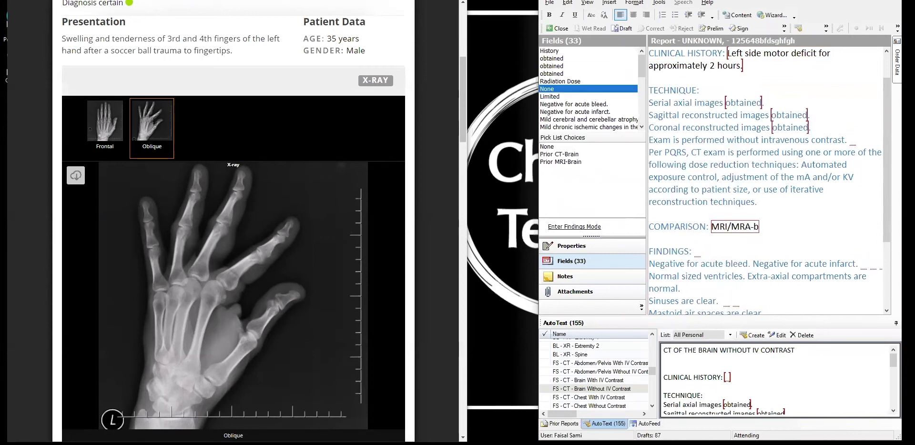
pyautogui.write('rain.')
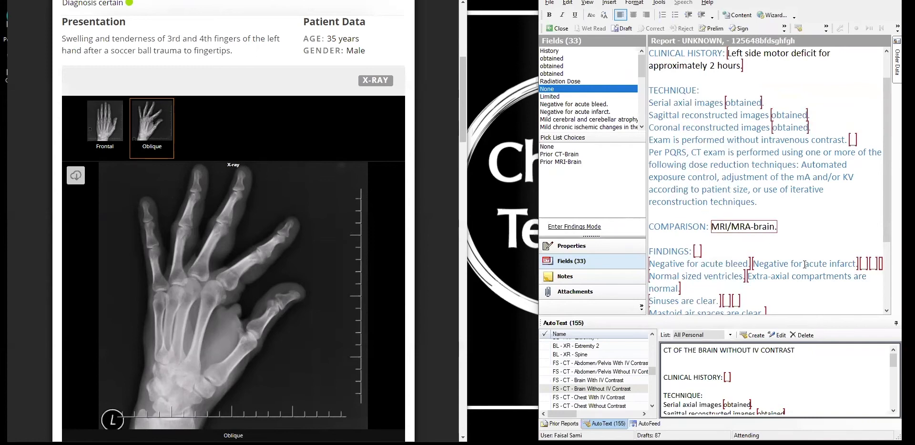
# Add moderate cerebral and cerebellar atrophy and mild chronic ischemic changes in the deep white matter to the findings.
pyautogui.press('Tab')
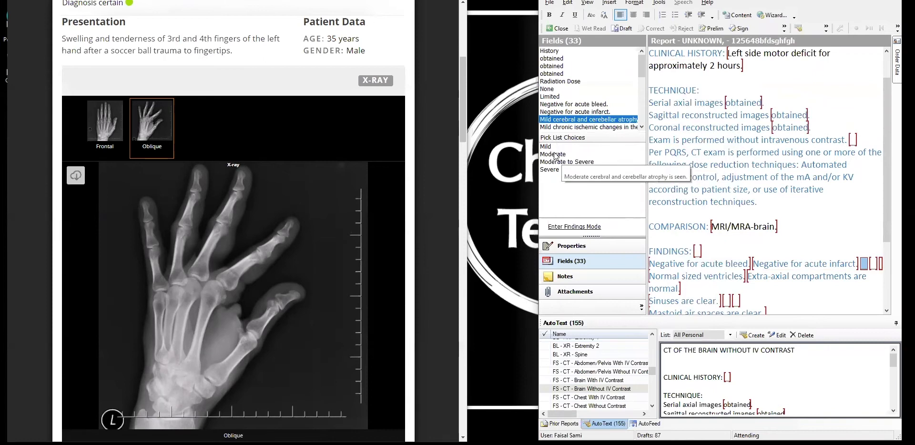
pyautogui.click(560, 153)
pyautogui.moveTo(633, 1); pyautogui.dragTo(594, 0)
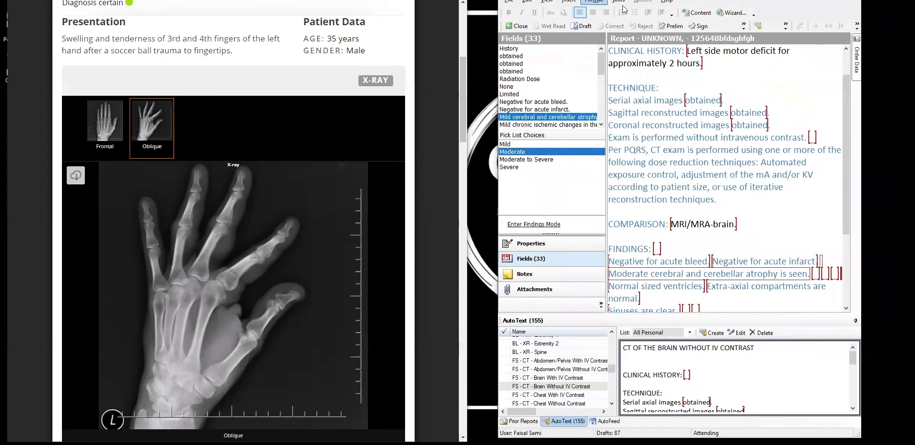
pyautogui.press('Tab')
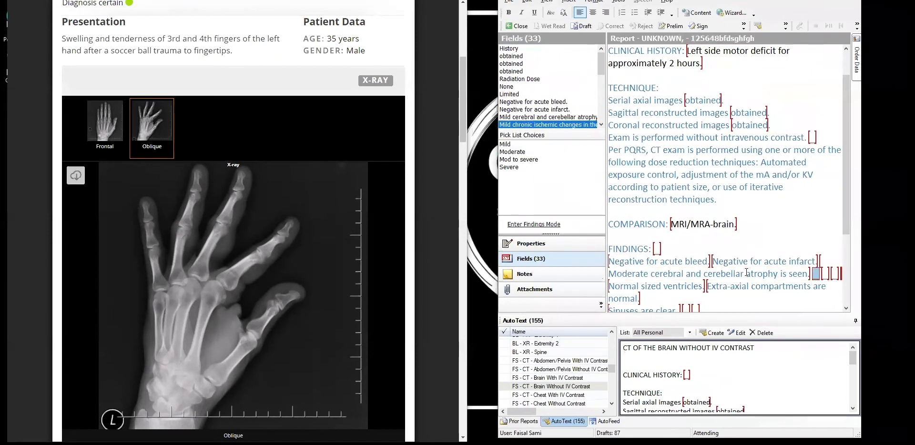
pyautogui.click(505, 144)
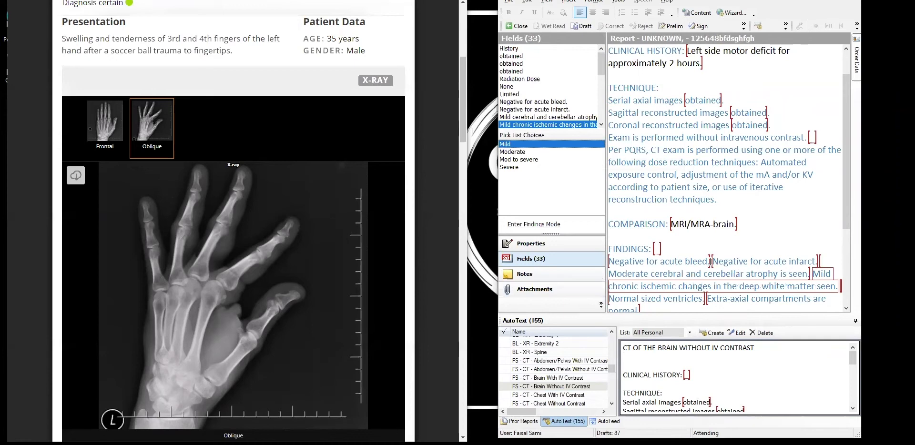
# Add under FINDINGS: "Low density is seen in the right temporal and parietal lobes, consistent with cytotoxic edema in the distribution of the right middle cerebral artery.".
pyautogui.click(740, 258)
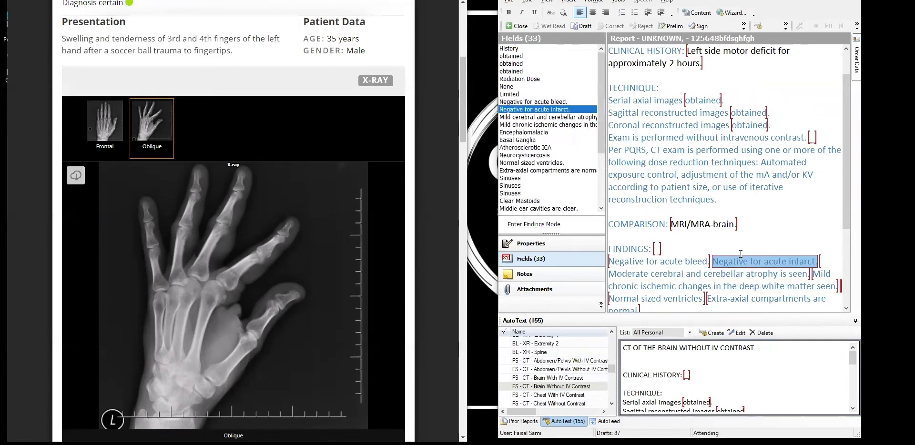
pyautogui.scroll(-2, 738, 241)
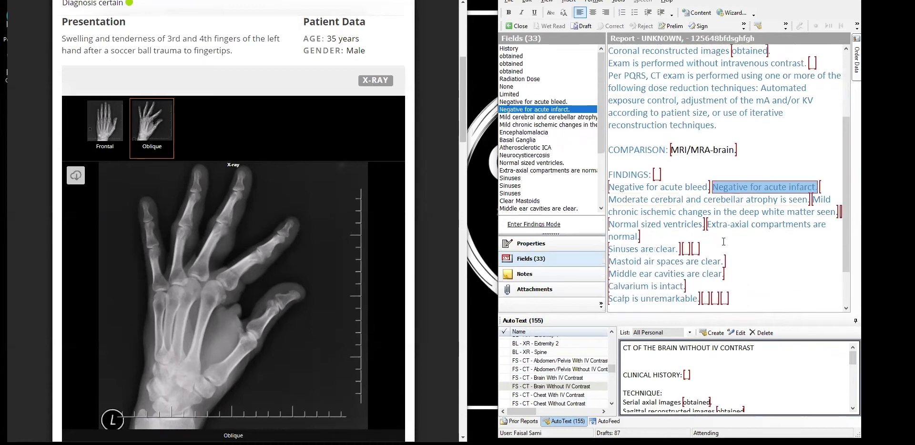
pyautogui.click(669, 177)
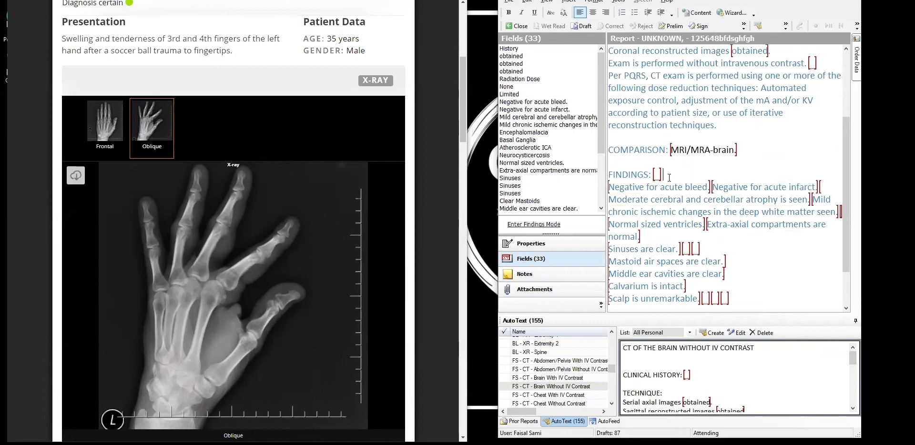
pyautogui.press('Return')
pyautogui.write('Low denist')
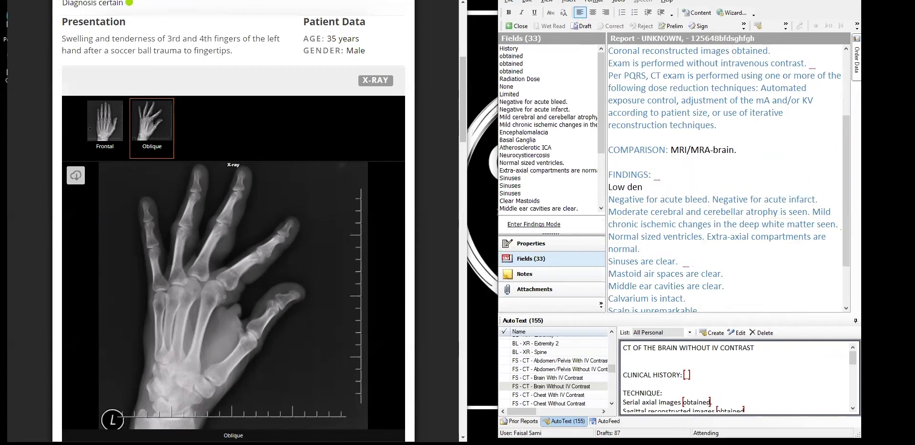
pyautogui.press('BackSpace')
pyautogui.press('BackSpace')
pyautogui.press('BackSpace')
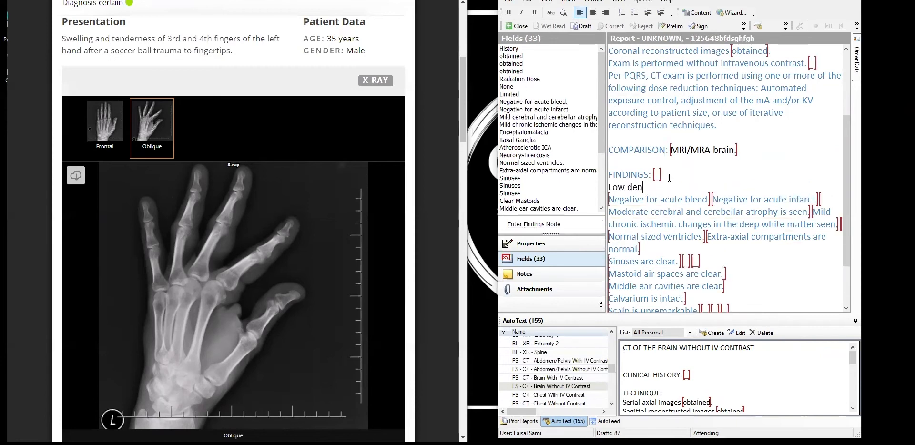
pyautogui.write('y is')
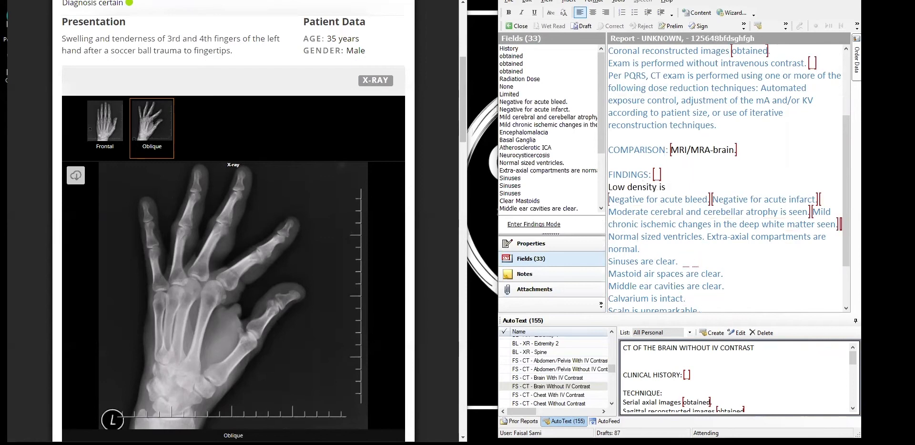
pyautogui.write(' seen in the right tempo')
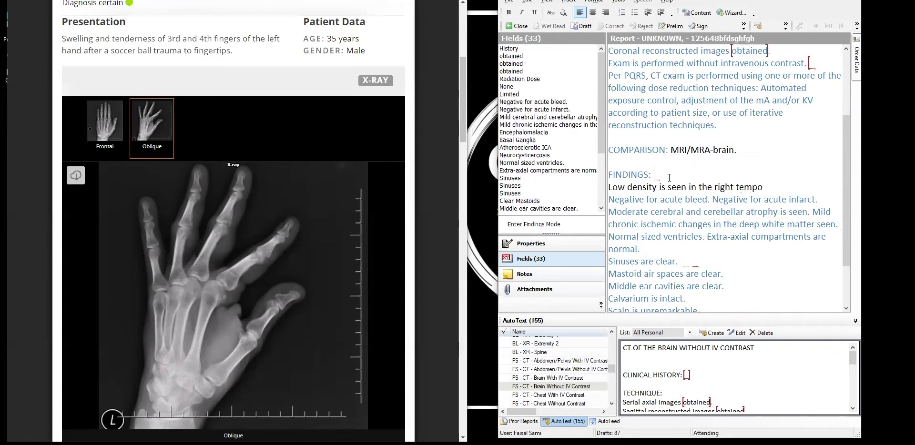
pyautogui.write('ral and parietal lobes, c')
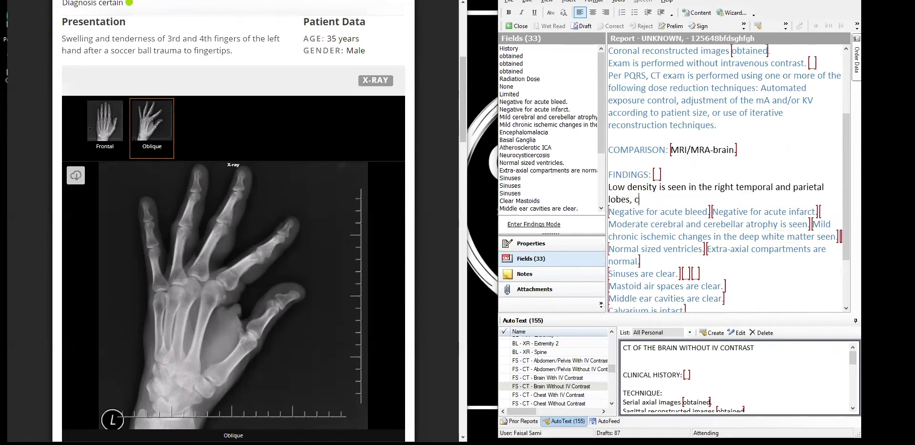
pyautogui.write('onsistent with cytoto')
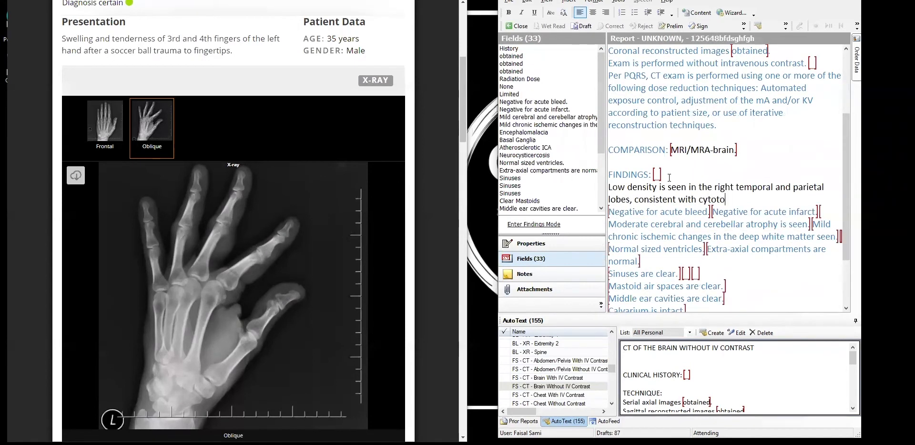
pyautogui.write('xic ed')
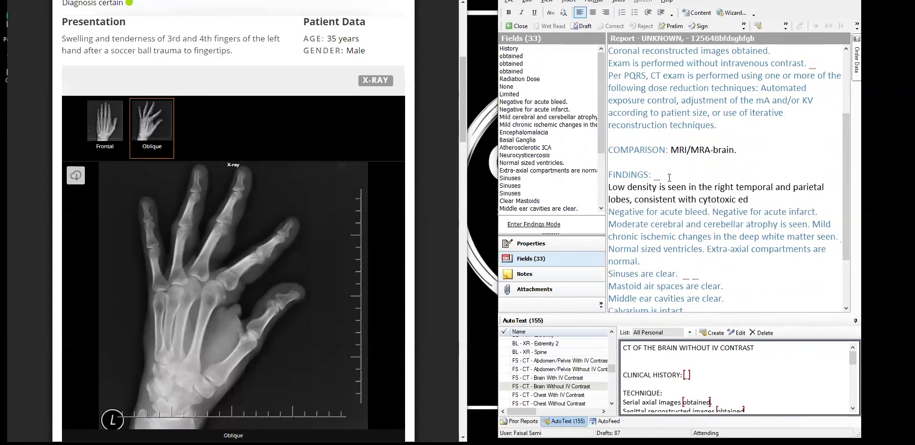
pyautogui.write('ema in the distribution of the')
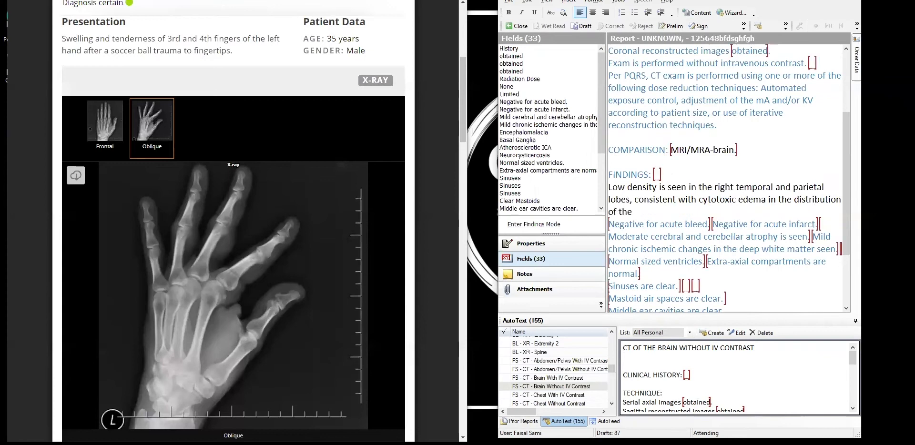
pyautogui.write(' right middle cerebral artery.')
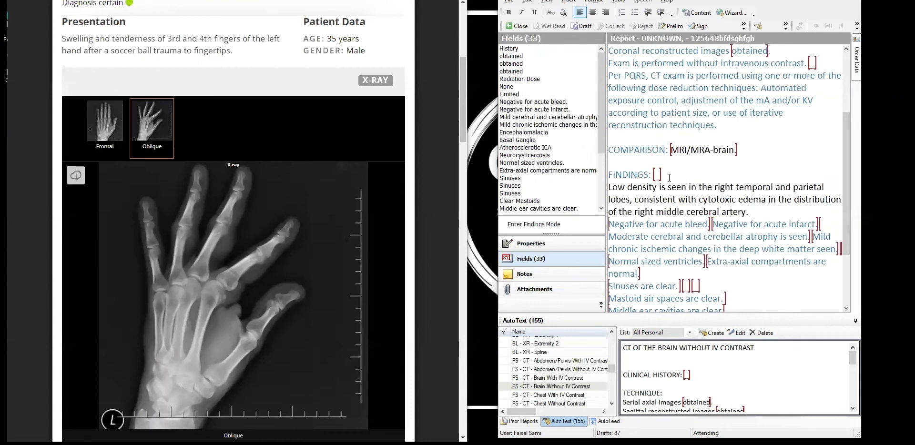
# Delete the "Negative for acute infarct." field and its brackets from the findings.
pyautogui.press('Tab')
pyautogui.press('Tab')
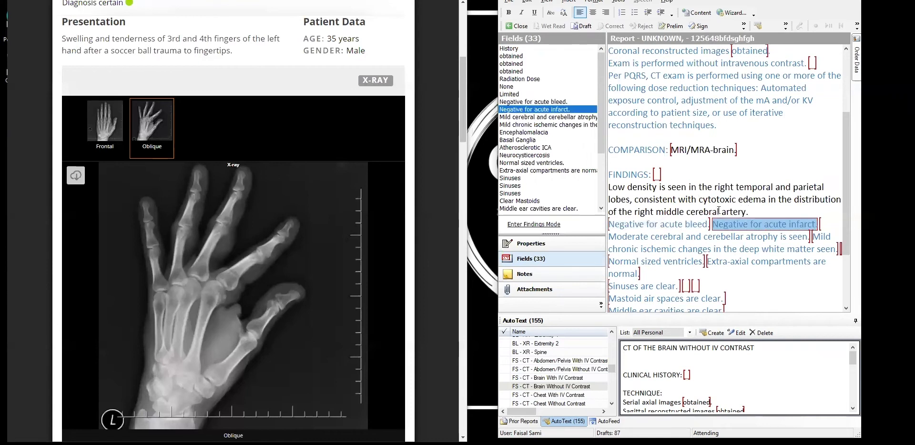
pyautogui.press('Delete')
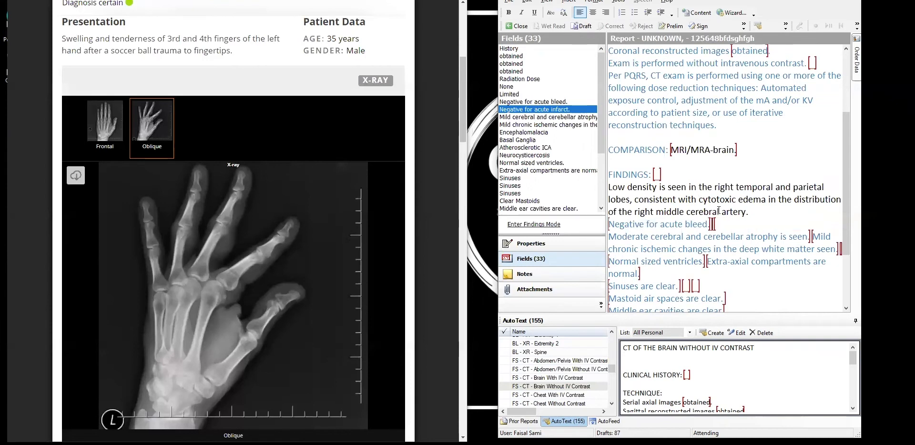
pyautogui.press('Delete')
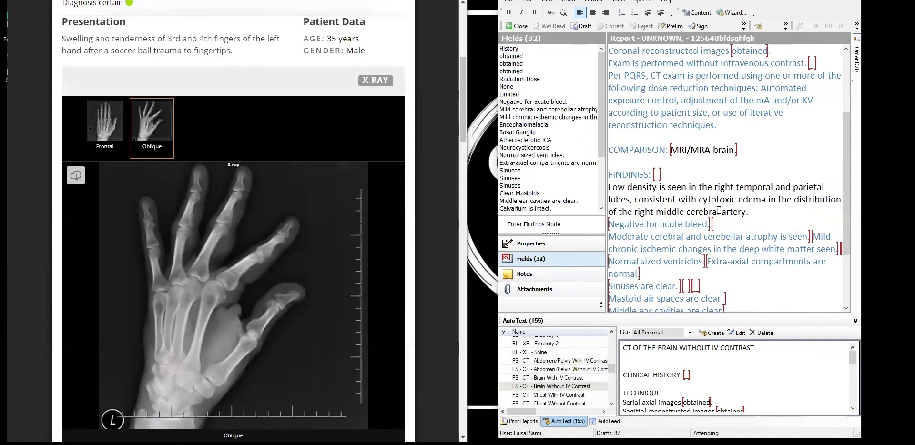
# Copy the low density sentence from the findings over "Negative for acute intracranial process." in the first impression item.
pyautogui.scroll(-3, 665, 271)
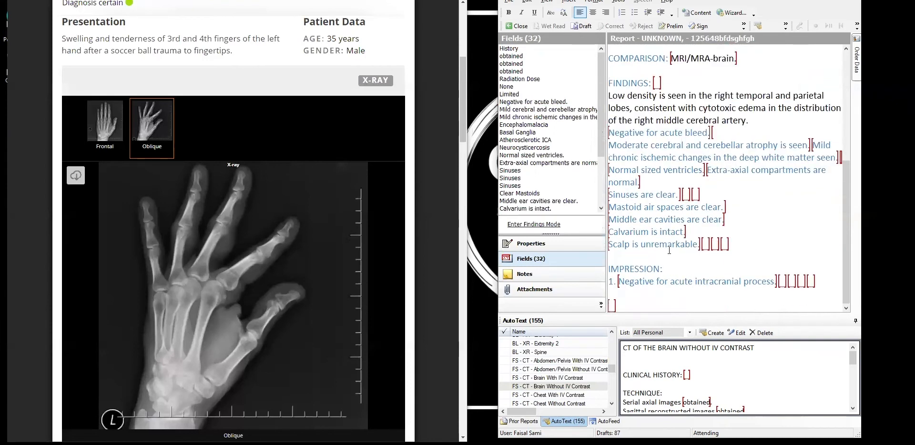
pyautogui.moveTo(755, 125); pyautogui.dragTo(593, 91)
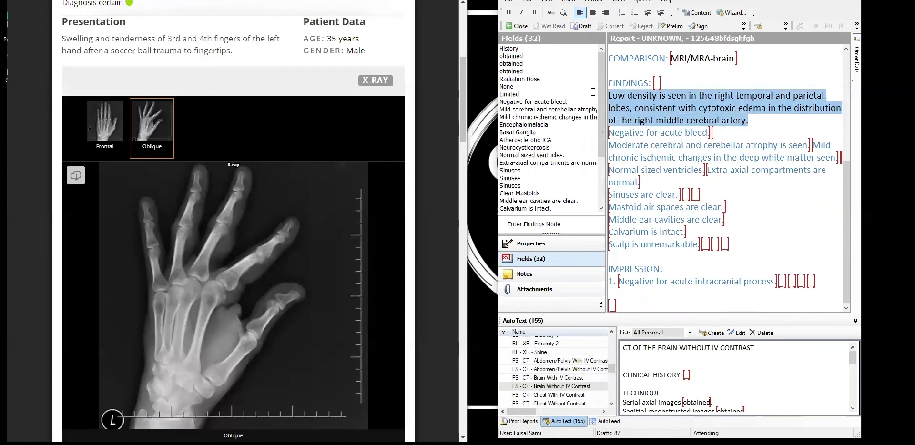
pyautogui.rightClick(669, 102)
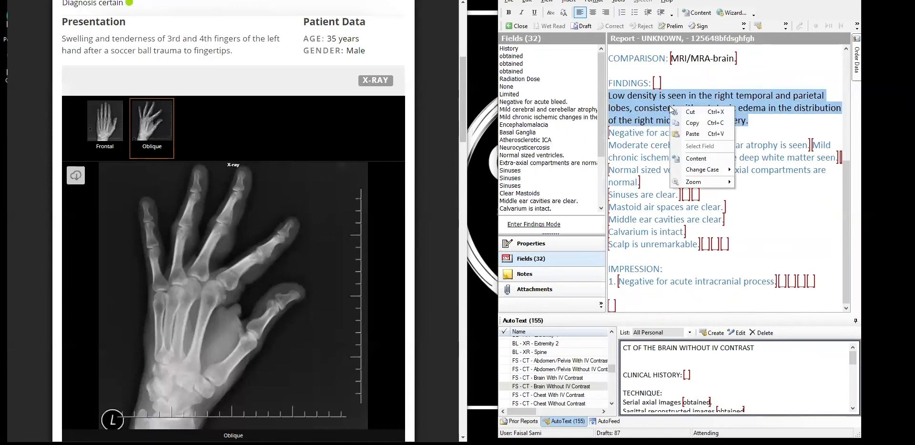
pyautogui.click(696, 220)
pyautogui.click(671, 281)
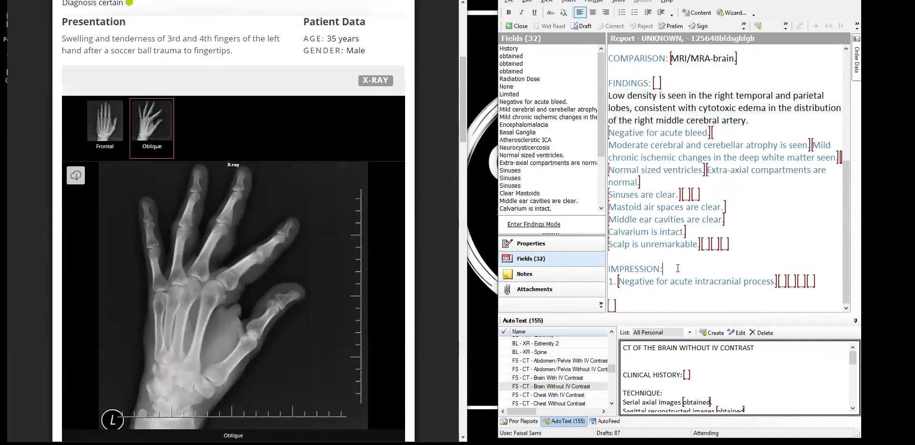
pyautogui.rightClick(669, 282)
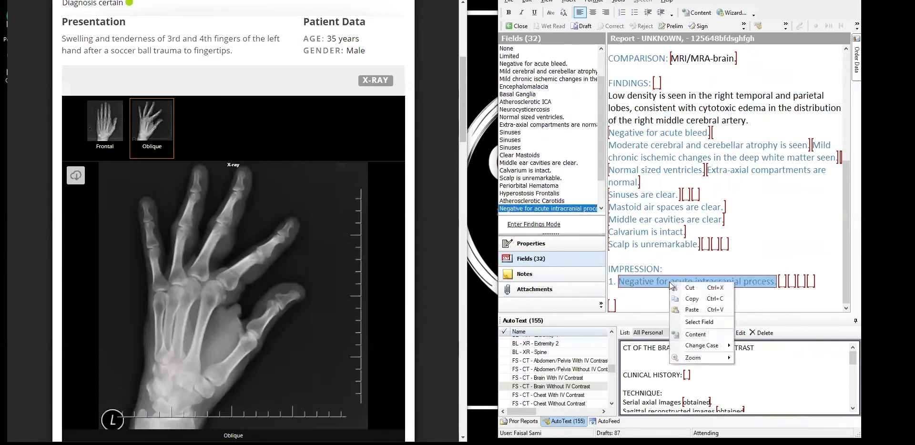
pyautogui.click(696, 307)
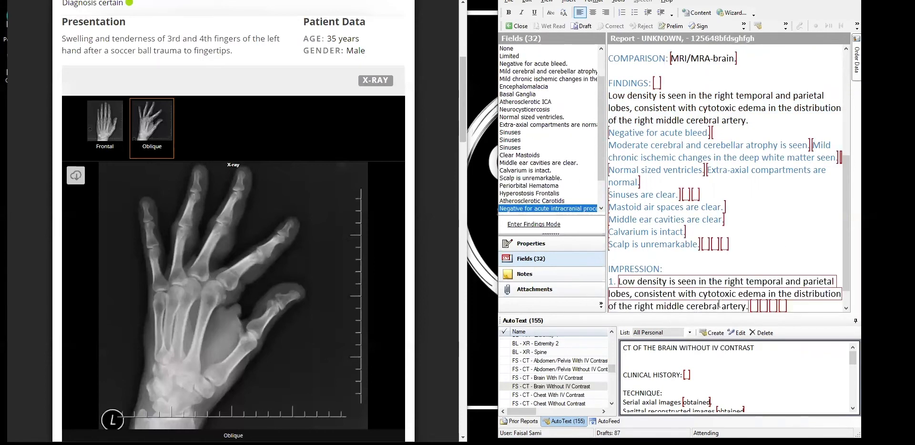
# Remove the words "is seen" from the first impression item so it begins "Low density in the right temporal and parietal lobes".
pyautogui.press('Tab')
pyautogui.click(689, 280)
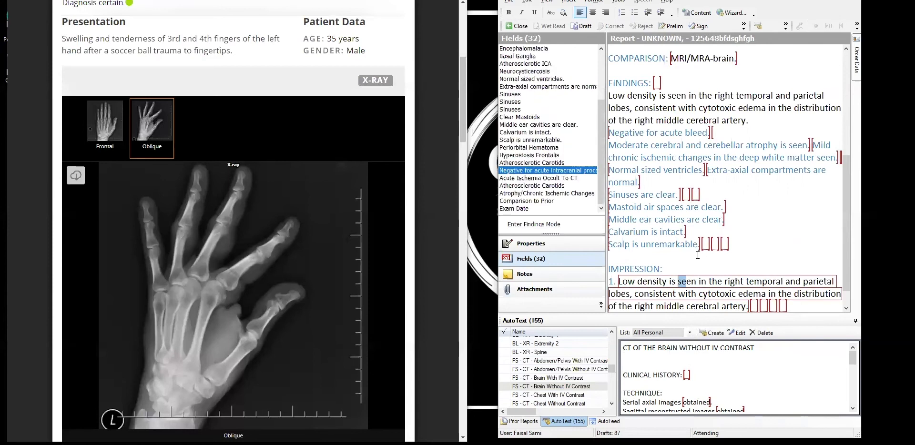
pyautogui.press('BackSpace')
pyautogui.press('BackSpace')
pyautogui.press('BackSpace')
pyautogui.press('BackSpace')
pyautogui.press('BackSpace')
pyautogui.press('BackSpace')
pyautogui.press('BackSpace')
pyautogui.write('y')
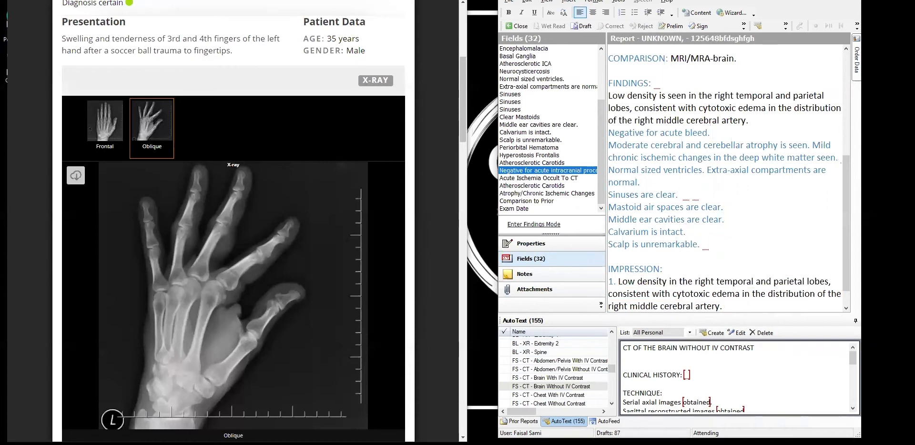
# Set the impression's Atrophy/Chronic Ischemic Changes field to Mod/Mild as the second impression item.
pyautogui.press('Tab')
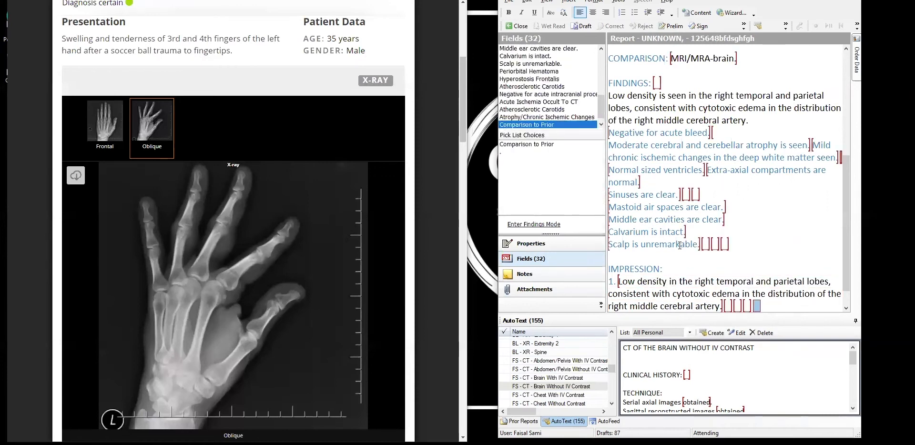
pyautogui.hotkey('shift', 'Tab')
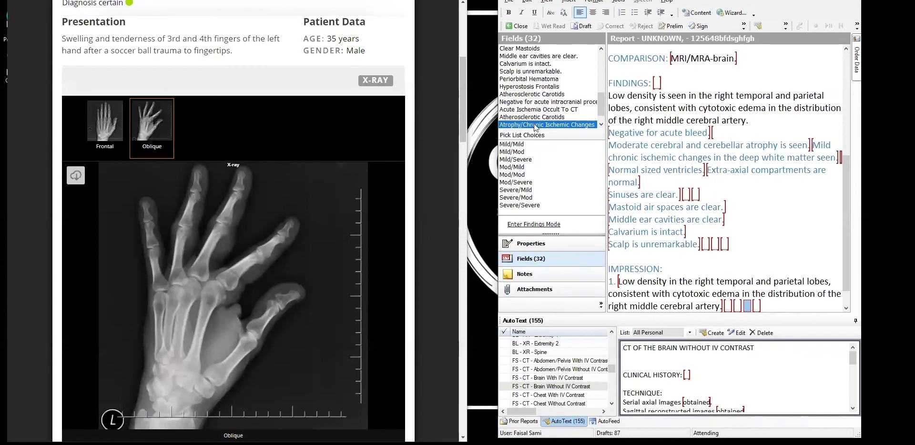
pyautogui.click(518, 168)
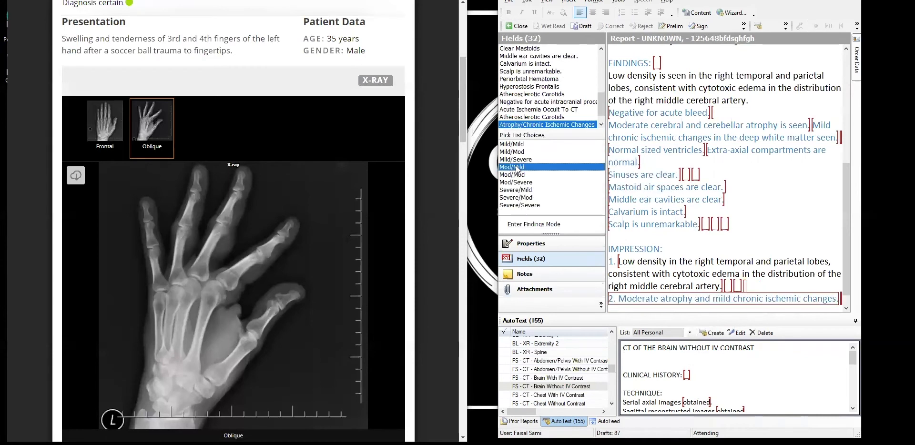
# Fill the impression's Comparison to Prior field with a new line reading "3. Findings correlate to MRI/MRA-brain.".
pyautogui.press('Tab')
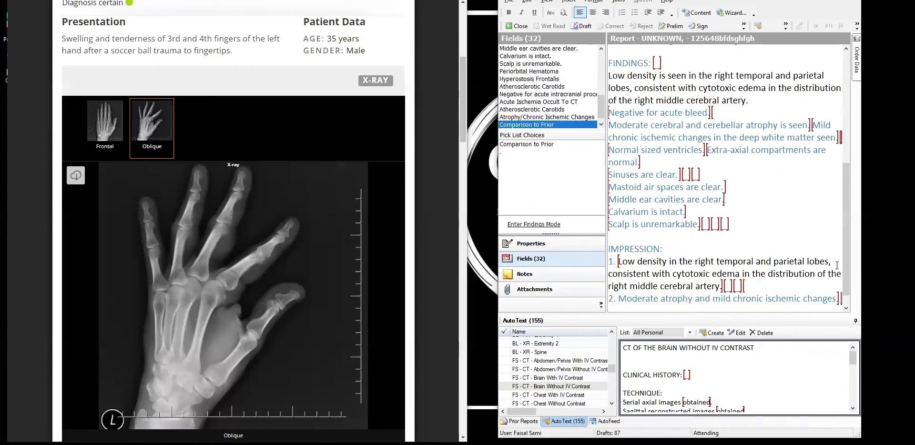
pyautogui.press('Return')
pyautogui.write('3.')
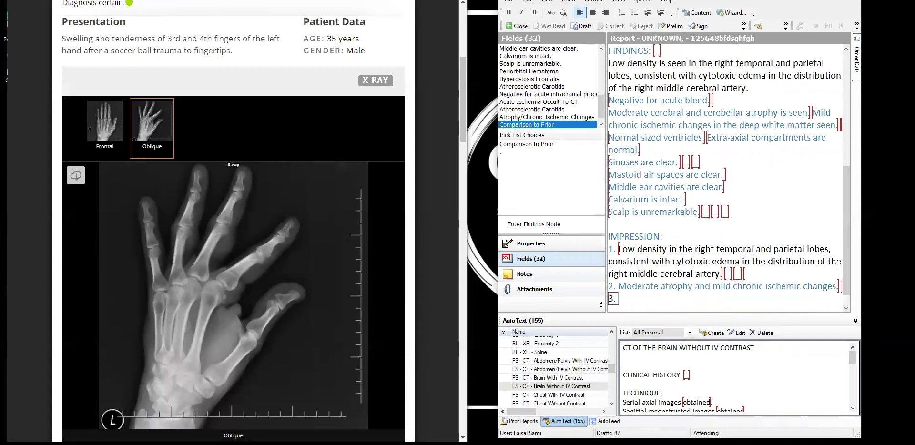
pyautogui.write(' Findings corre')
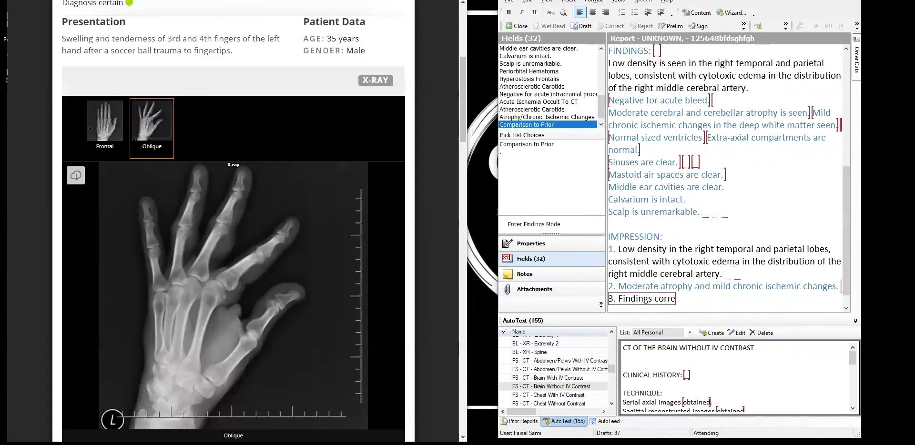
pyautogui.write('late to MRI')
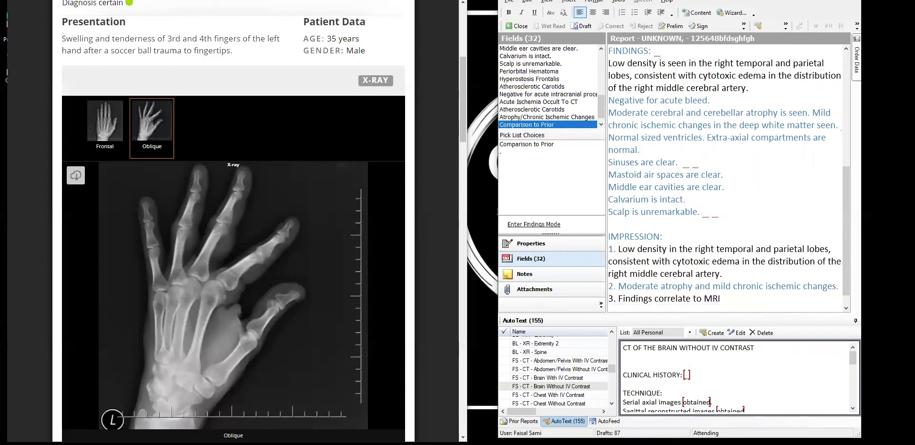
pyautogui.write('/MRA-brain.')
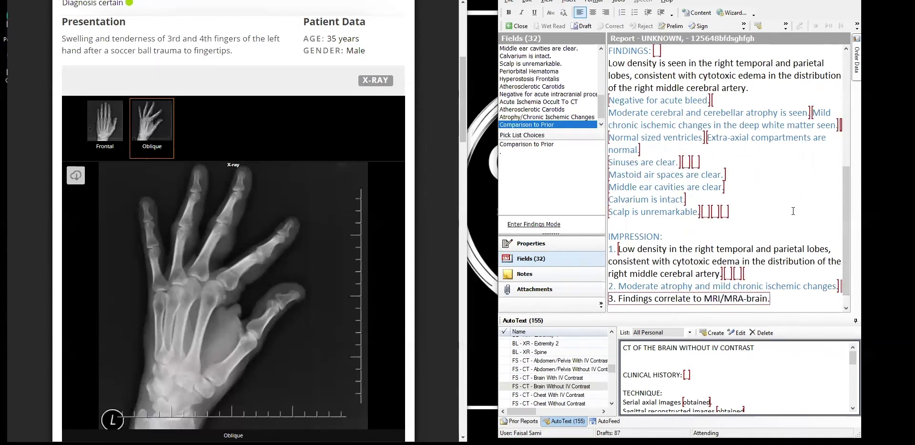
pyautogui.rightClick(793, 211)
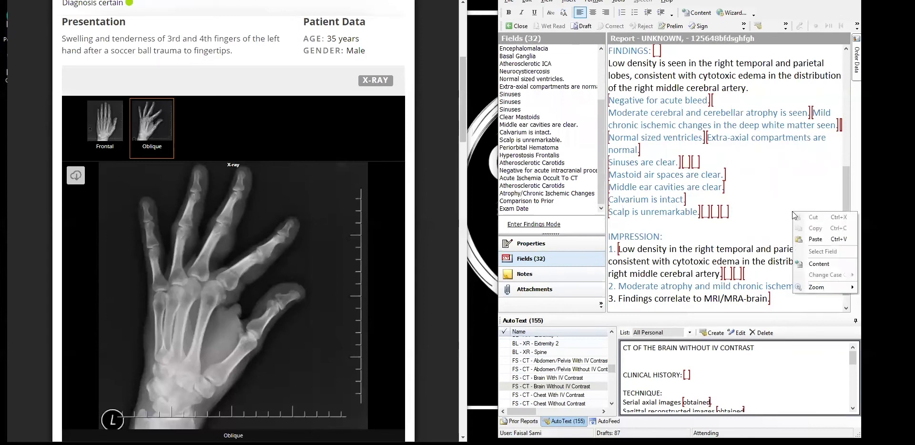
pyautogui.click(759, 184)
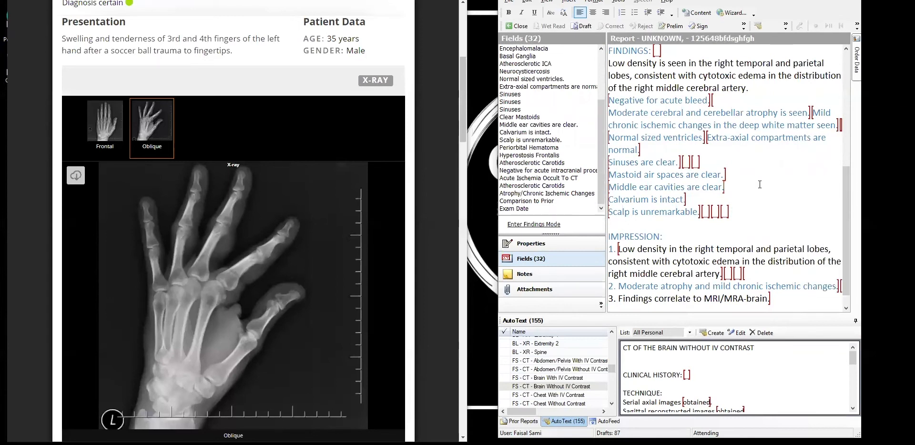
pyautogui.scroll(5, 760, 184)
pyautogui.scroll(2, 762, 184)
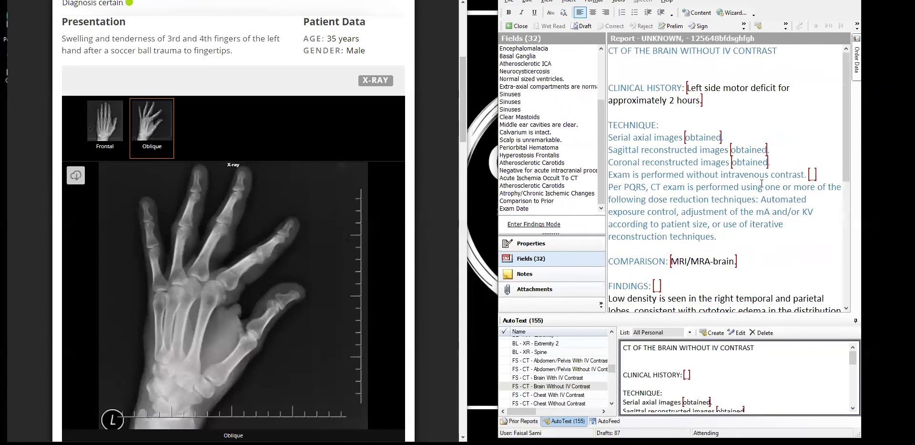
pyautogui.scroll(-7, 761, 183)
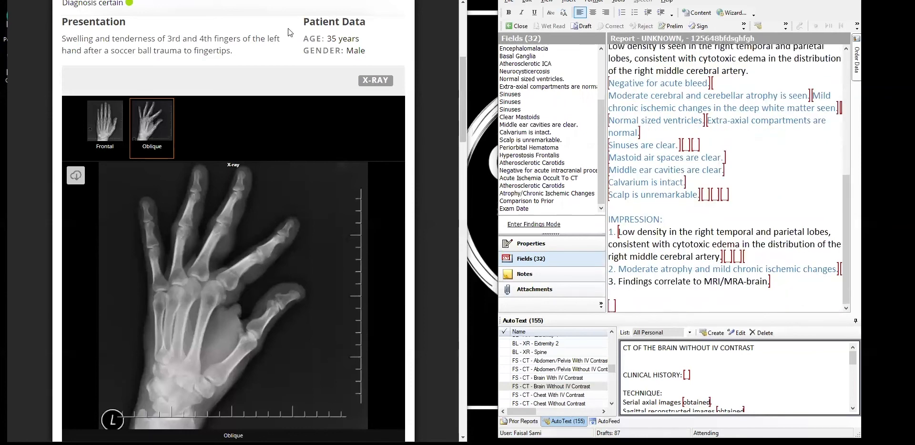
# Review the completed CT brain report alongside the first axial non-contrast series of the stroke case with left motor deficits.
pyautogui.click(223, 0)
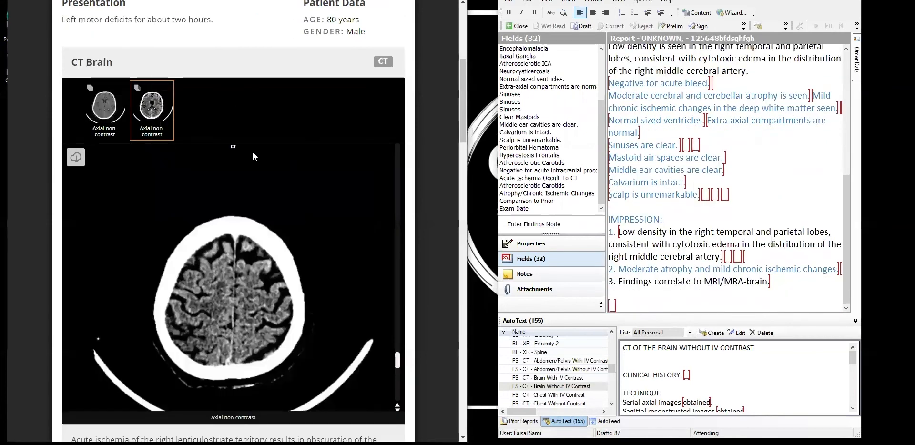
pyautogui.scroll(3, 713, 212)
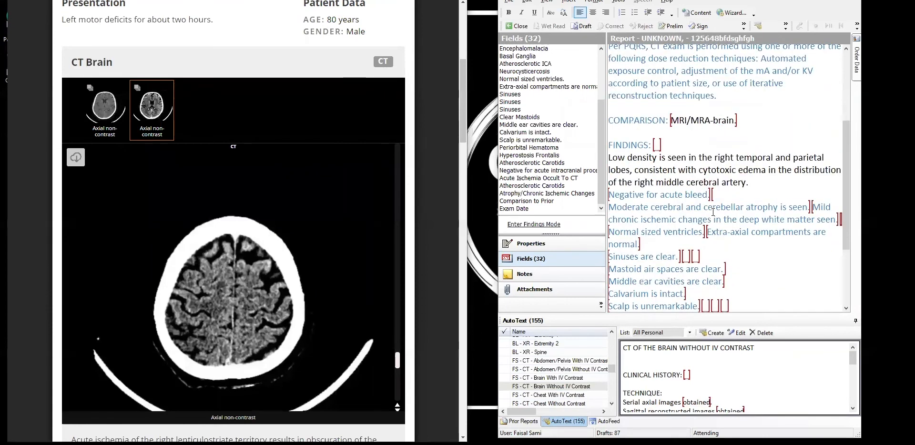
pyautogui.scroll(4, 713, 211)
pyautogui.scroll(-3, 713, 211)
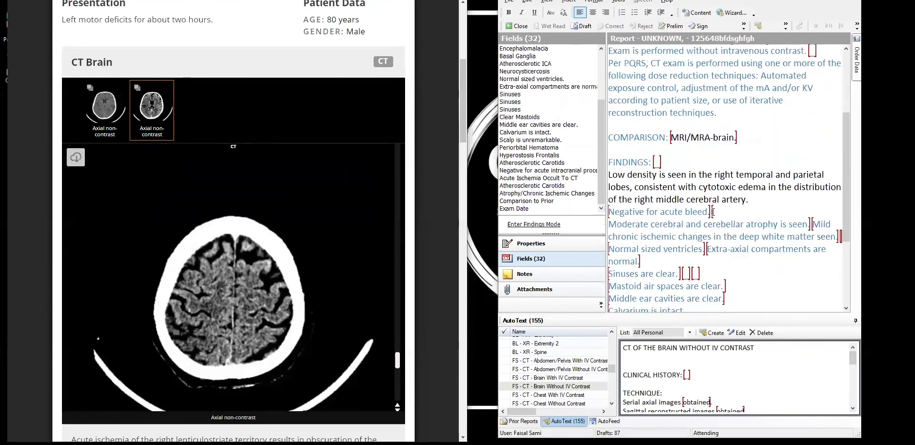
pyautogui.scroll(-3, 714, 212)
pyautogui.click(94, 110)
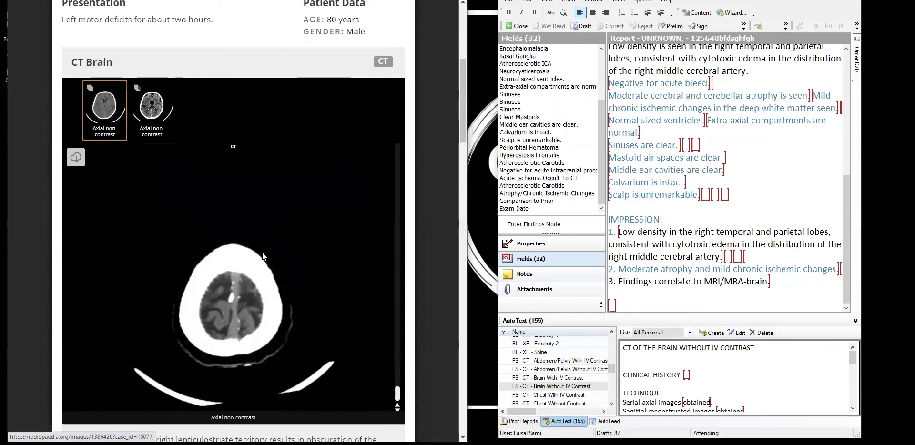
pyautogui.scroll(10, 263, 251)
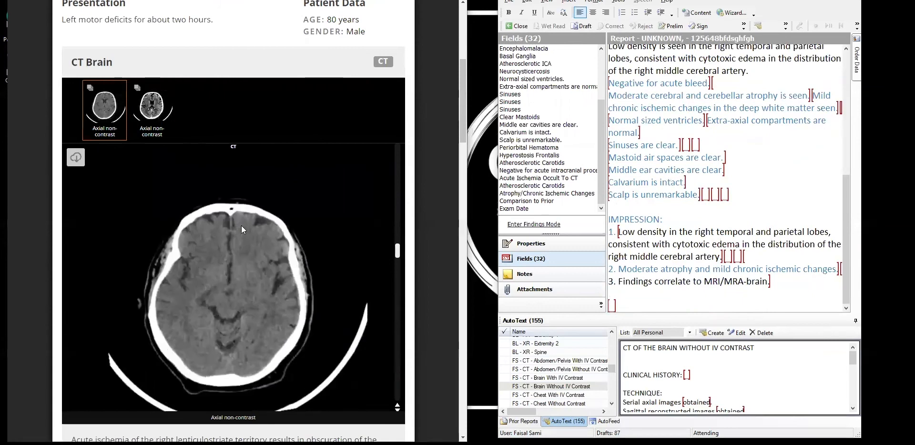
pyautogui.scroll(3, 241, 225)
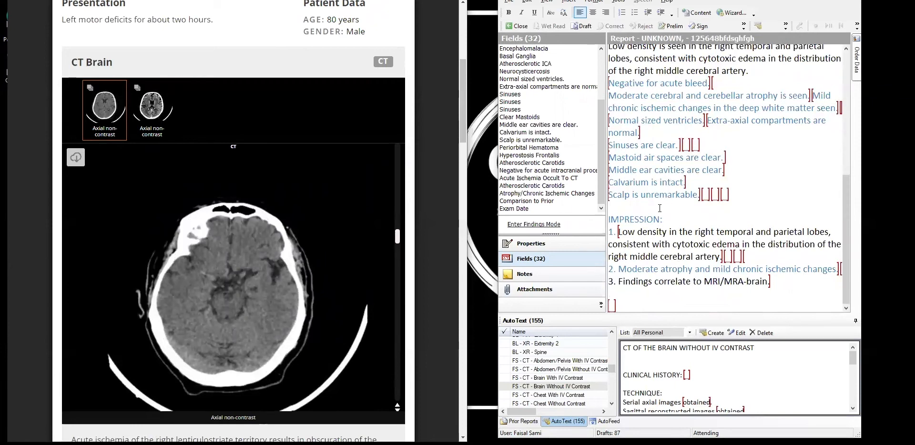
# Widen the report window on both sides so each line holds more report text.
pyautogui.moveTo(490, 219); pyautogui.dragTo(478, 218)
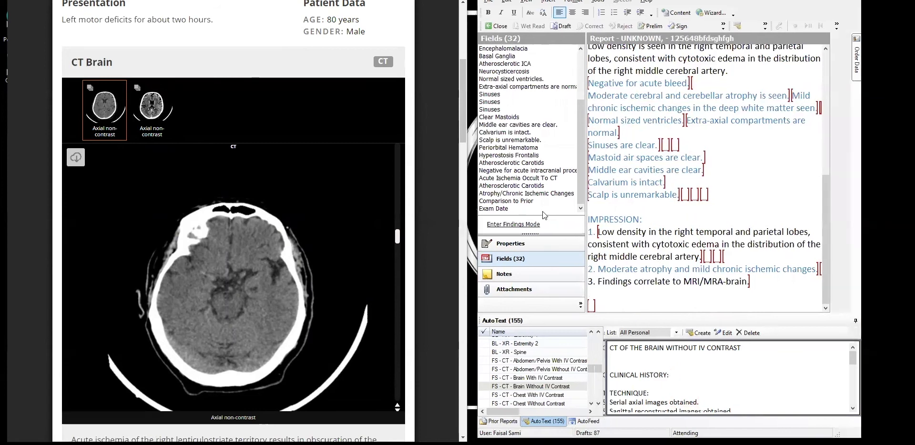
pyautogui.moveTo(864, 210); pyautogui.dragTo(882, 210)
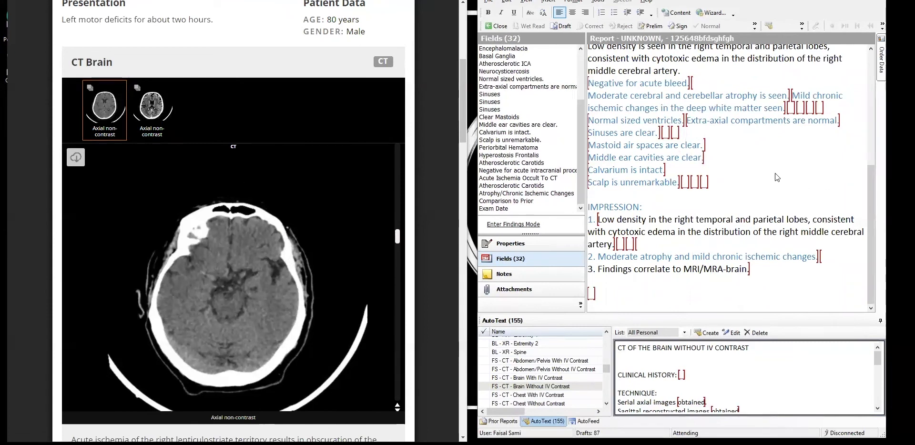
pyautogui.press('super+a')
pyautogui.press('super+a')
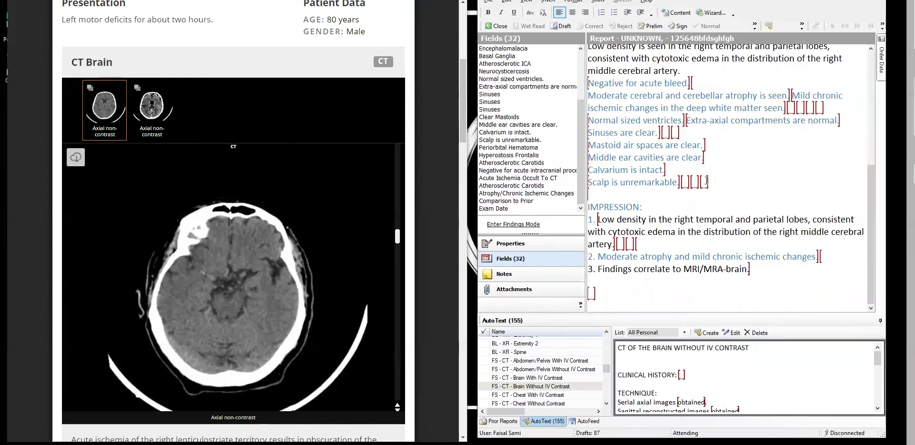
pyautogui.press('super+a')
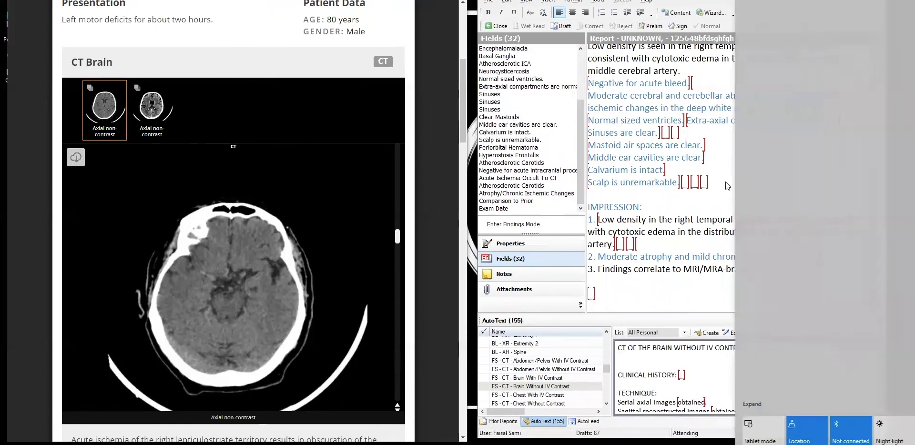
pyautogui.press('super+a')
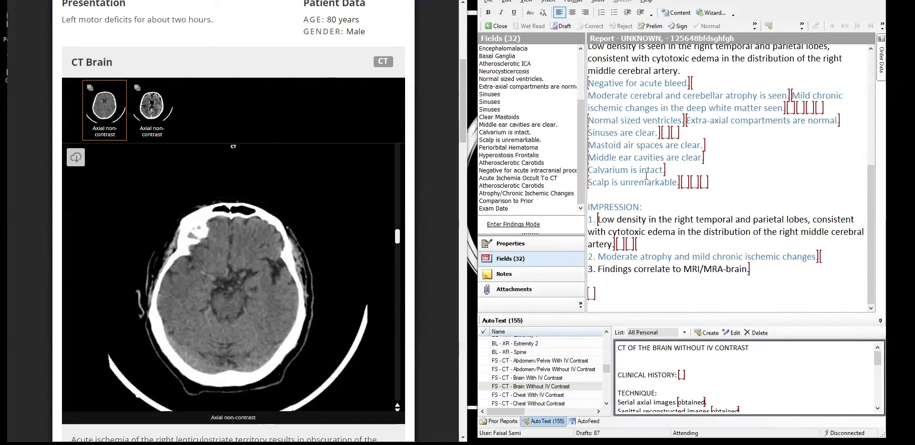
pyautogui.moveTo(639, 170); pyautogui.dragTo(722, 187)
pyautogui.rightClick(725, 188)
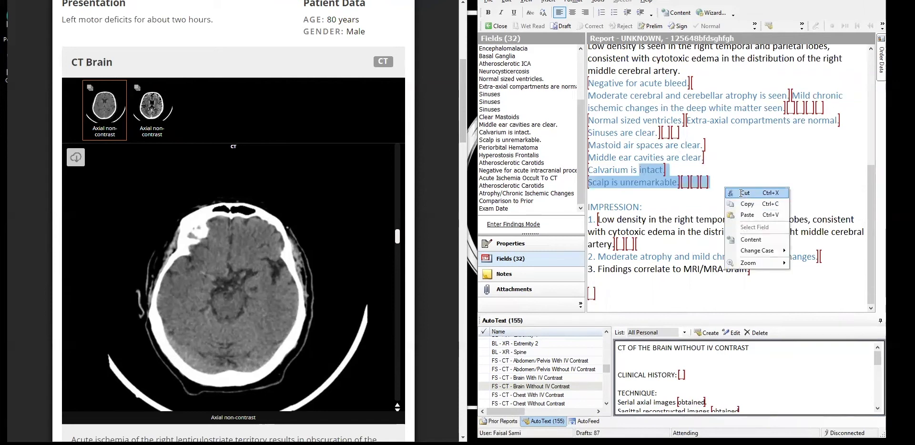
pyautogui.click(755, 204)
# Clear the entire CT brain report and insert the FS - CT - Abdomen/Pelvis With IV Contrast AutoText template.
pyautogui.click(505, 3)
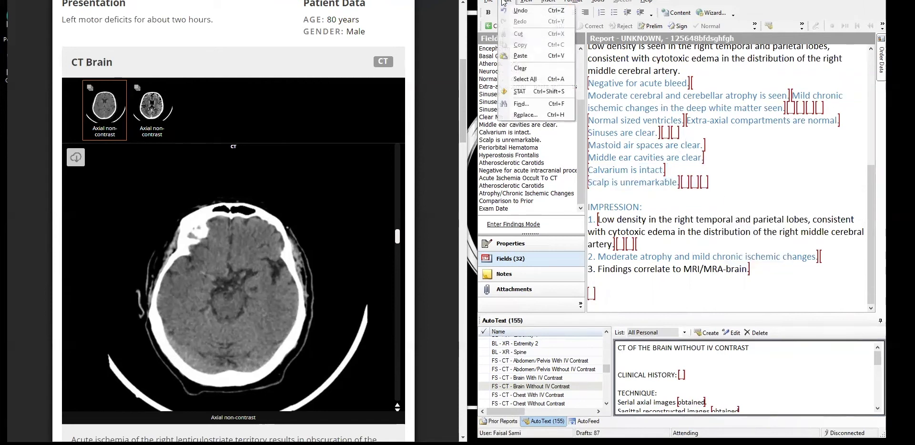
pyautogui.click(527, 80)
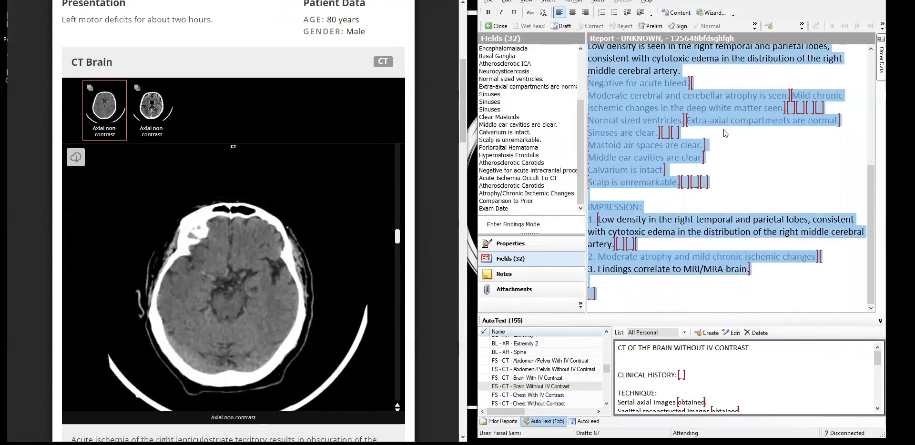
pyautogui.press('Delete')
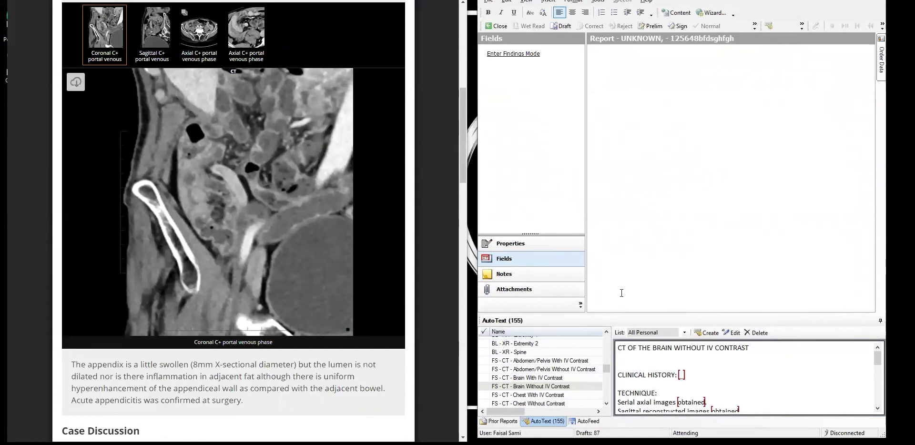
pyautogui.click(563, 361)
pyautogui.doubleClick(563, 360)
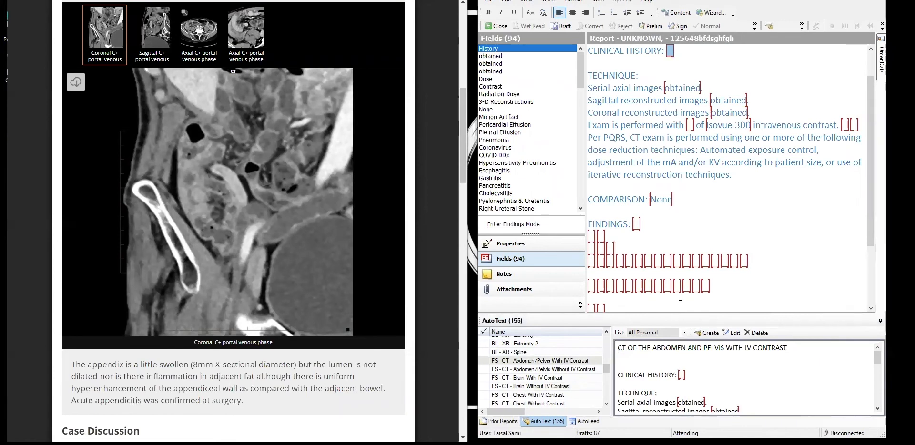
# Fill in the clinical history as "Pain for 12 hours in the right iliac fossa, with mild fever.".
pyautogui.write('Pain')
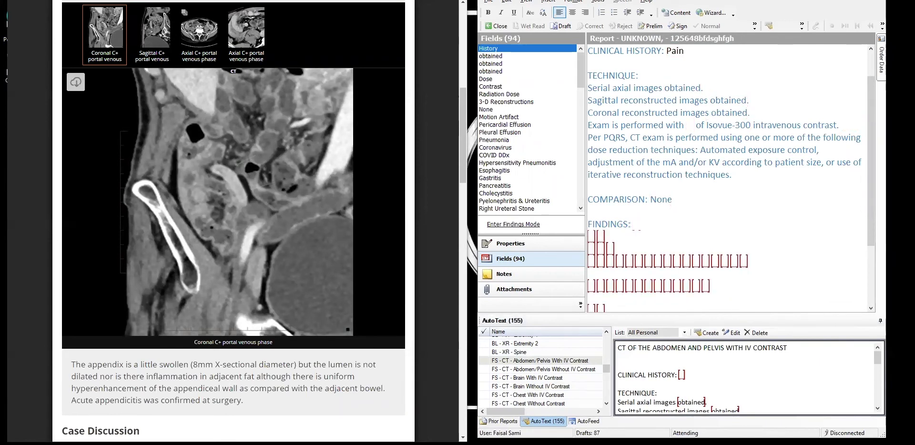
pyautogui.write(' for 12 hou')
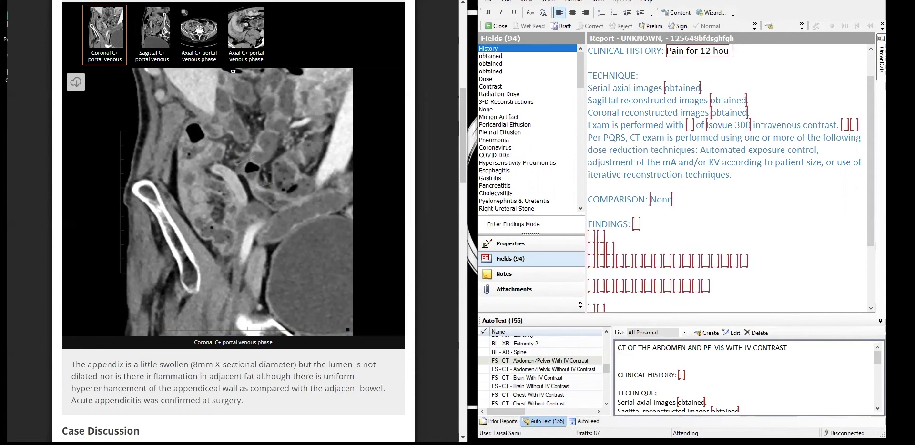
pyautogui.write('rs in the right i')
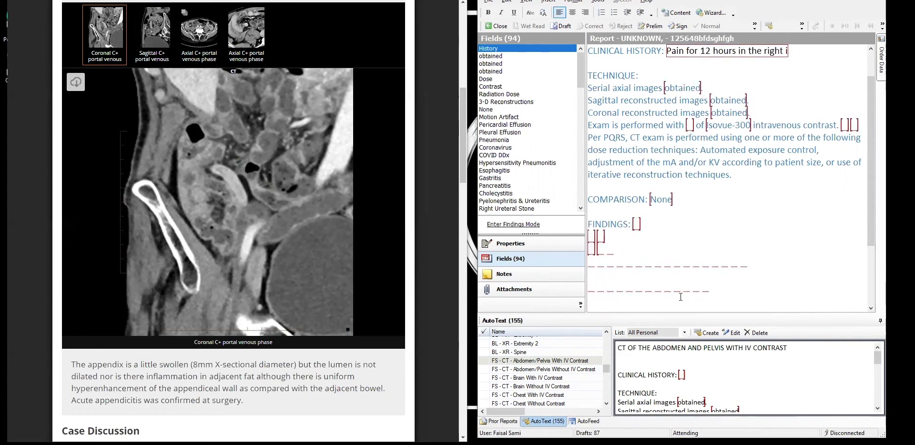
pyautogui.write('liac fossa')
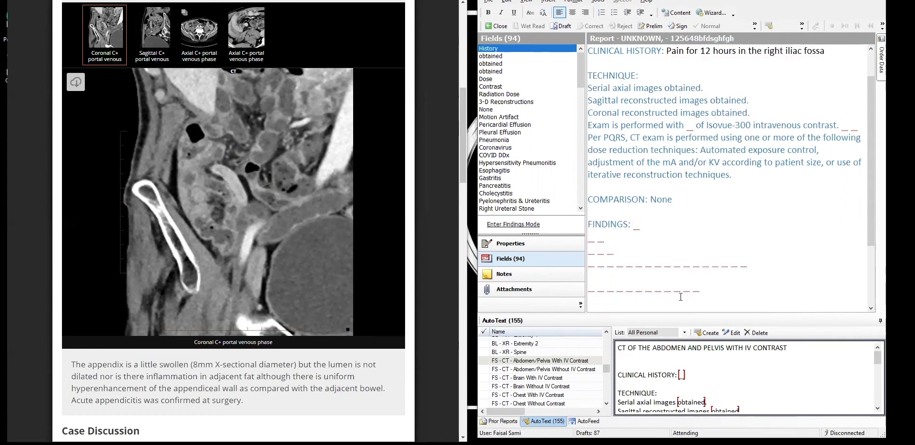
pyautogui.write(', with mild fever.,')
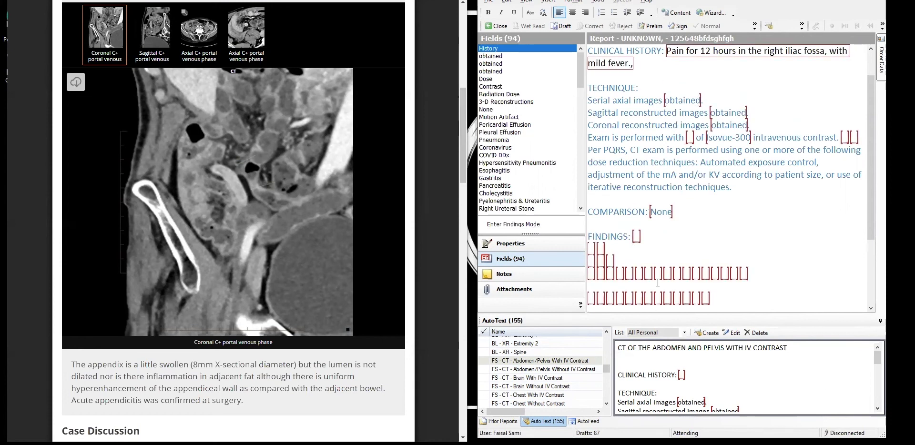
# Enter "There is hyperenhancement of the appendix with some thickening, suggesting early acute appendicitis" in the first field on the line below FINDINGS.
pyautogui.click(596, 246)
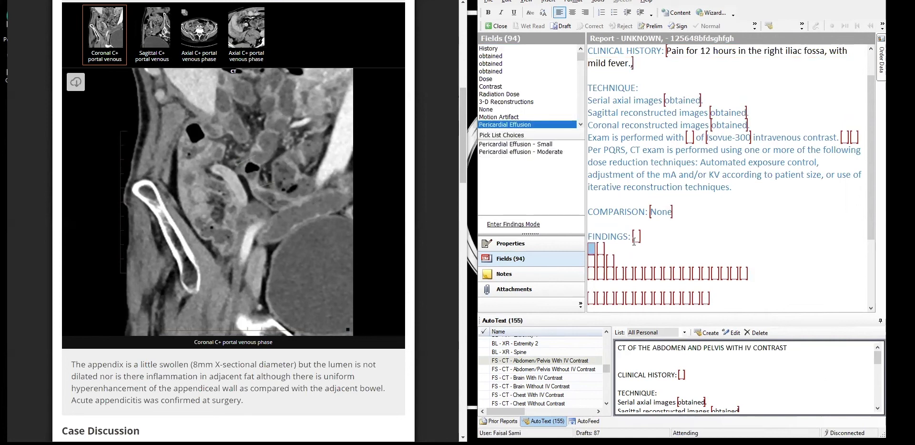
pyautogui.write('There is')
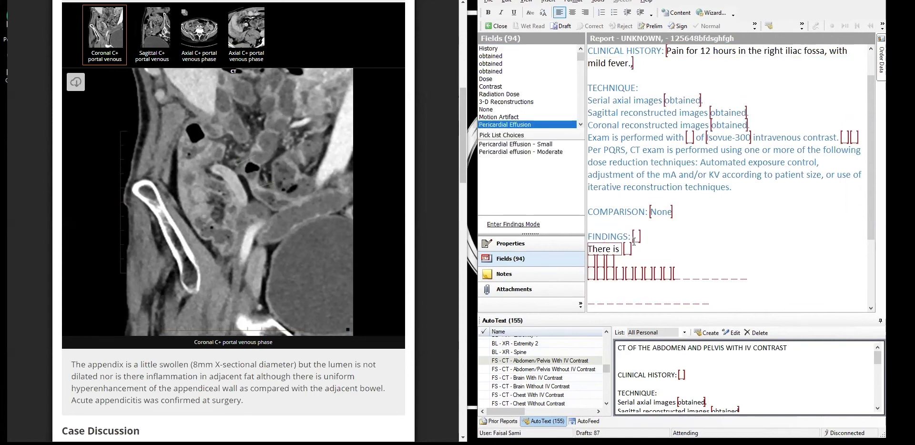
pyautogui.write(' hyperenh')
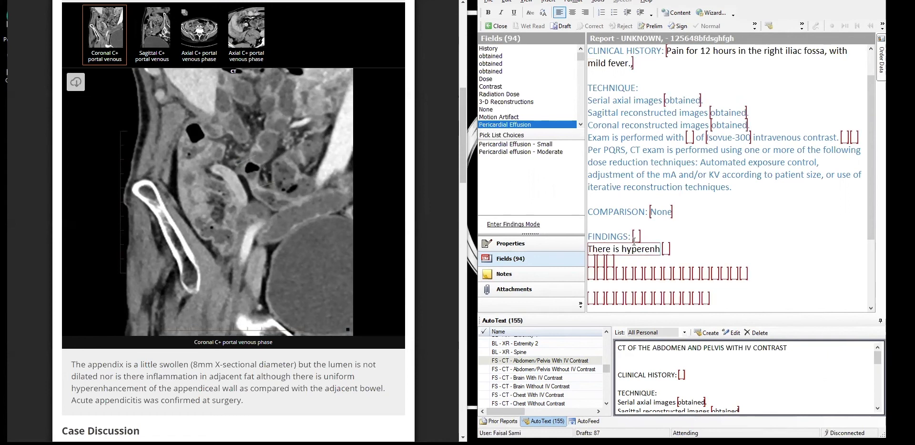
pyautogui.write('ancement')
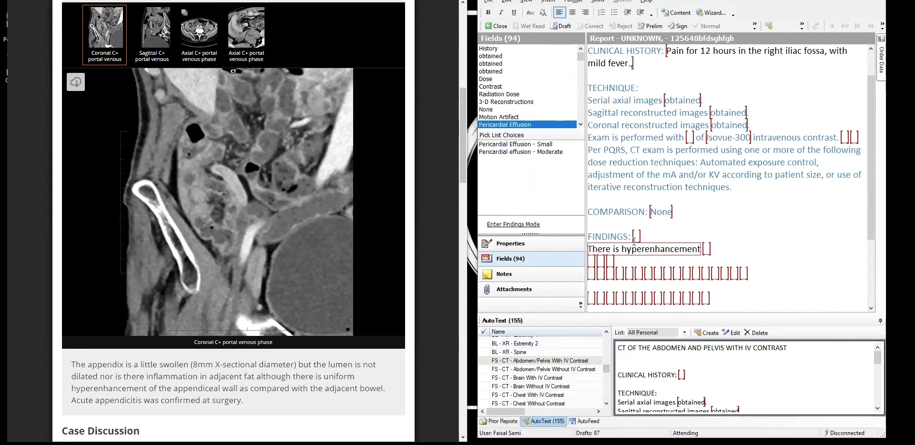
pyautogui.write(' of the app')
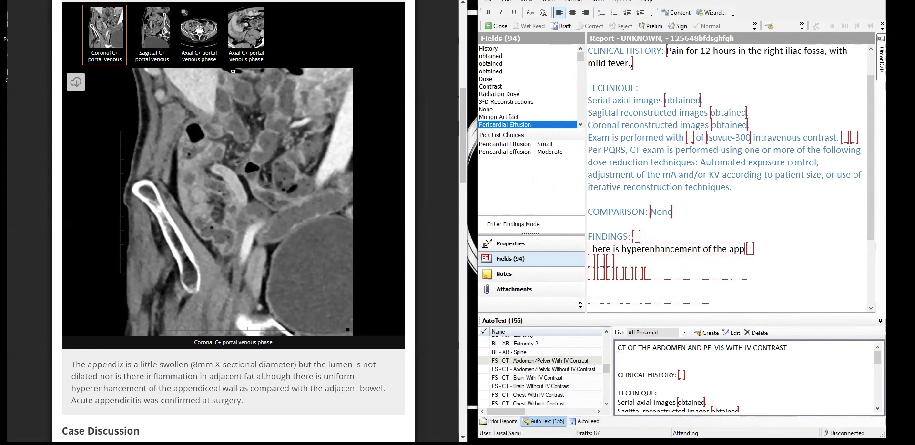
pyautogui.write('endix')
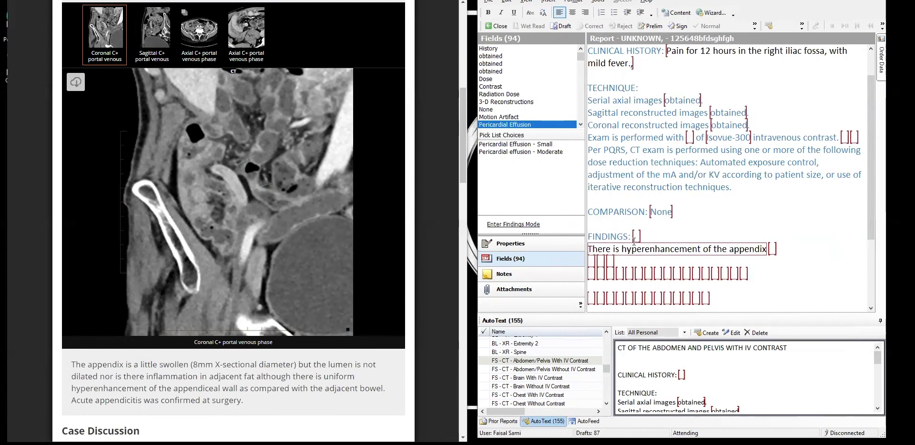
pyautogui.write(' with some thickening, suggesting early accut')
pyautogui.press('BackSpace')
pyautogui.write('ute')
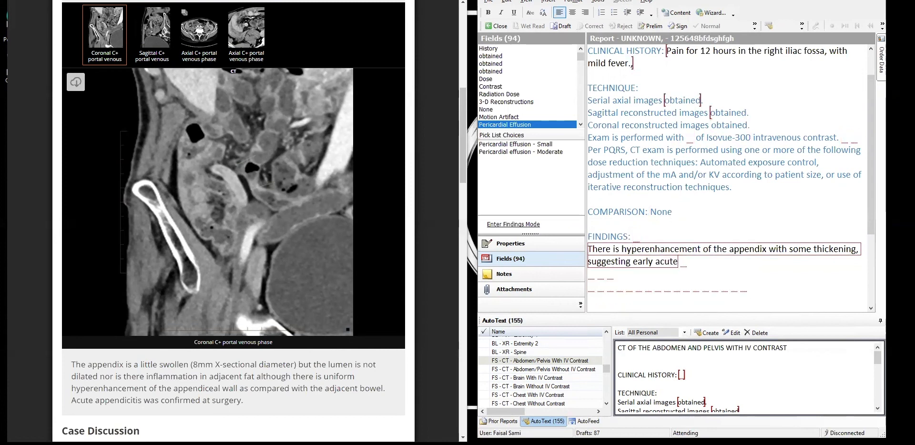
pyautogui.write(' appendiciti')
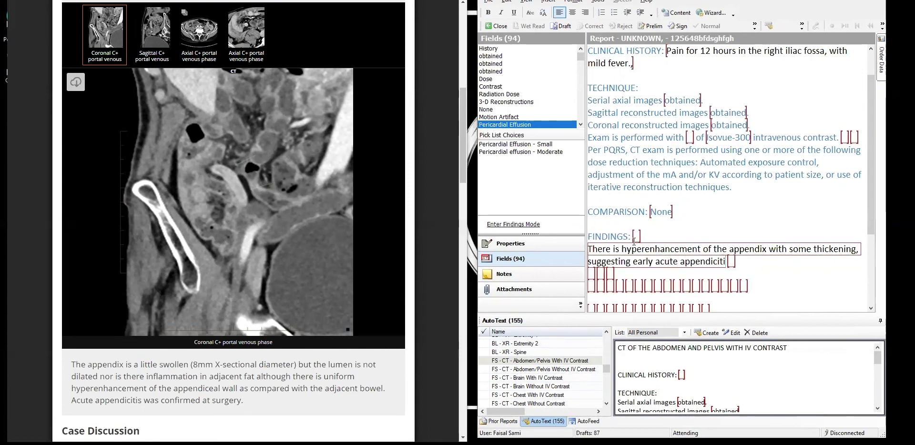
# Complete the appendicitis finding with the sentence "Negative for perforation or abscess formation at this time.".
pyautogui.write('s. Negat')
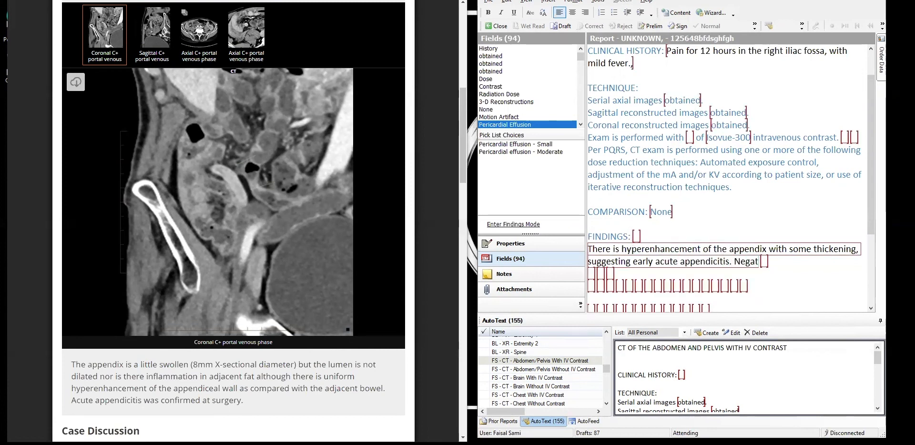
pyautogui.write('ive for perfor')
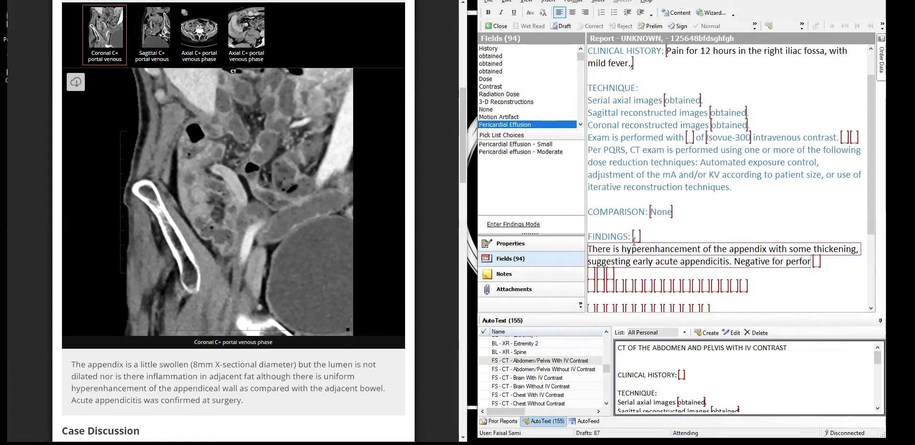
pyautogui.write('ation or a')
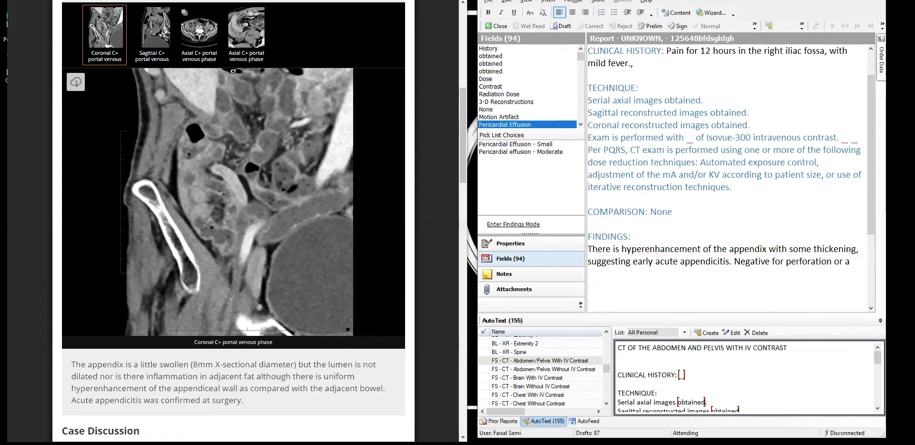
pyautogui.write('bscess formati')
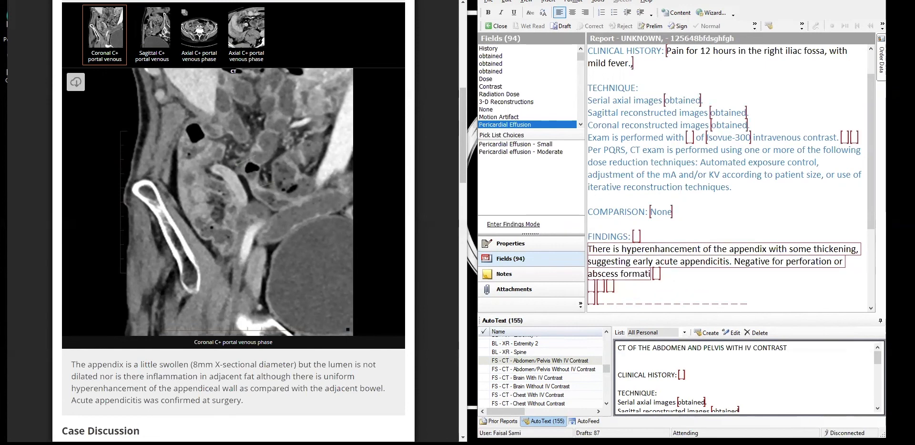
pyautogui.write('on at this time.')
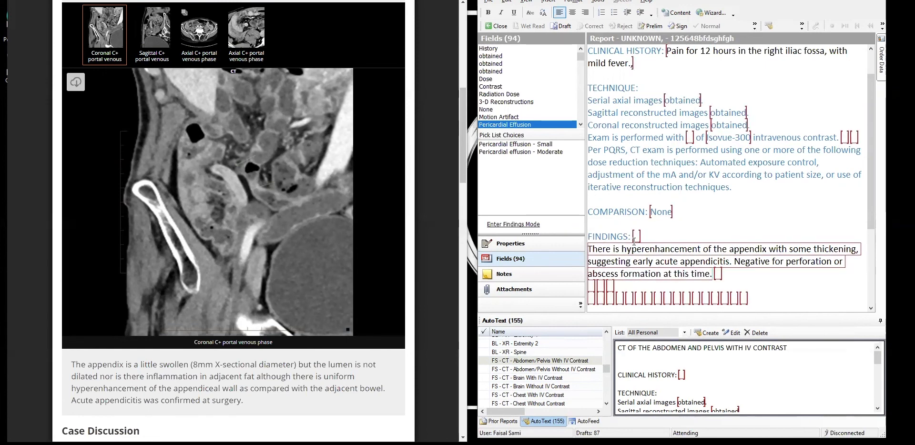
pyautogui.scroll(-3, 605, 274)
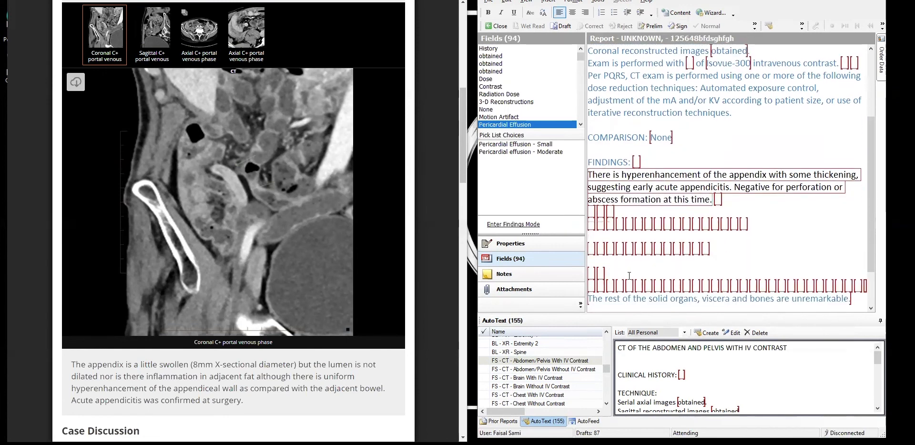
# Fill the Negative Findings field under FINDINGS with its Negative Findings choice and delete the rows of unused empty fields above and below it.
pyautogui.click(595, 273)
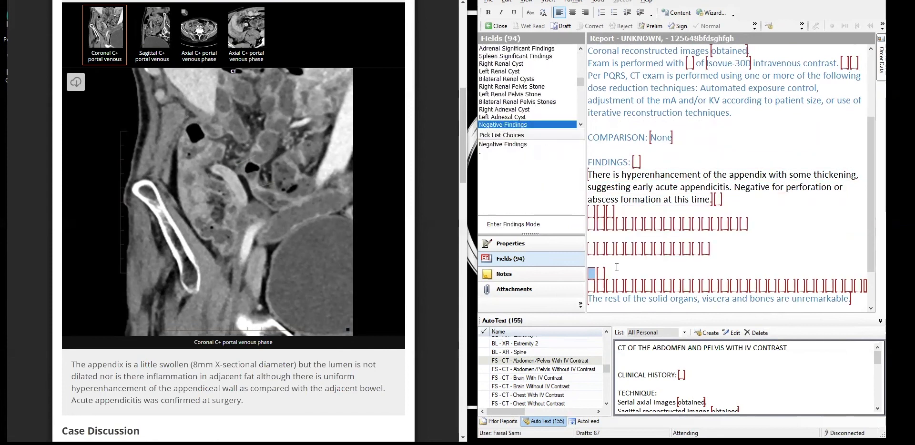
pyautogui.click(515, 144)
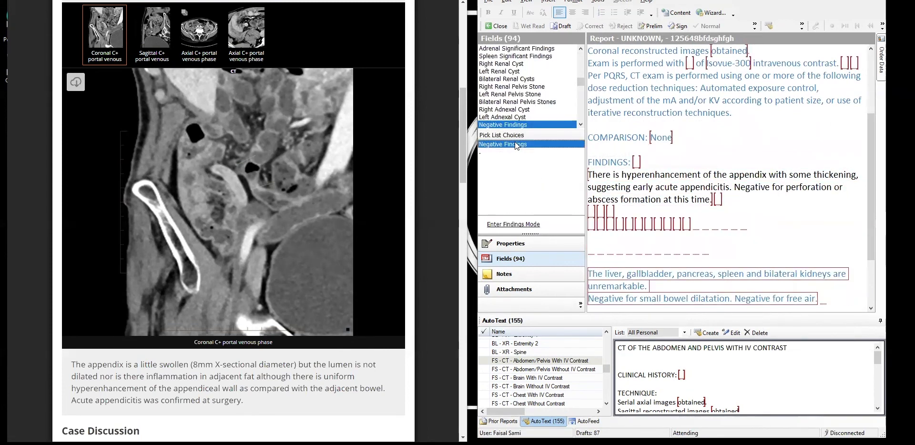
pyautogui.moveTo(631, 257); pyautogui.dragTo(570, 213)
pyautogui.press('Delete')
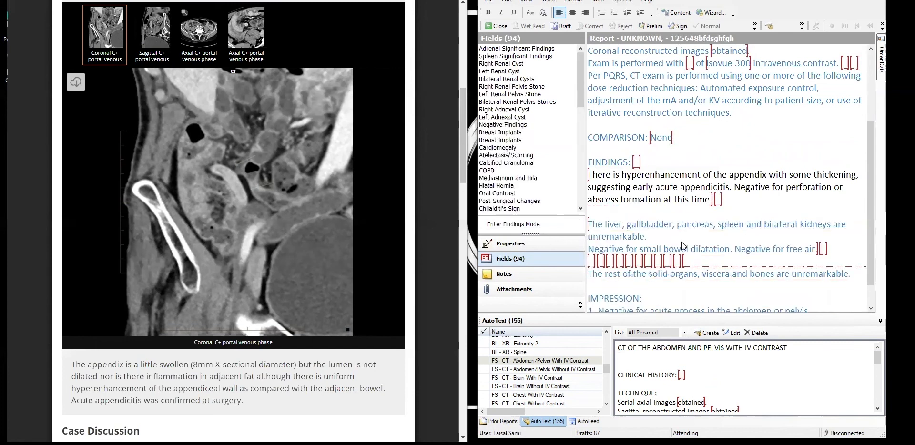
pyautogui.press('Delete')
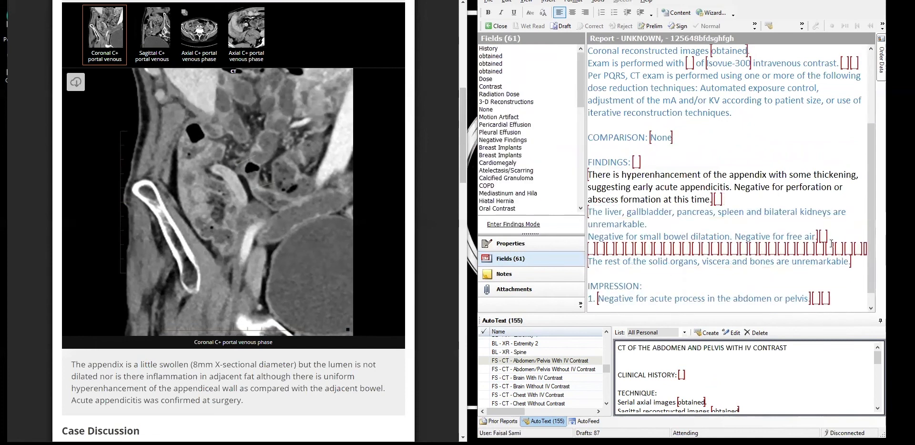
pyautogui.moveTo(831, 244); pyautogui.dragTo(843, 247)
pyautogui.press('Delete')
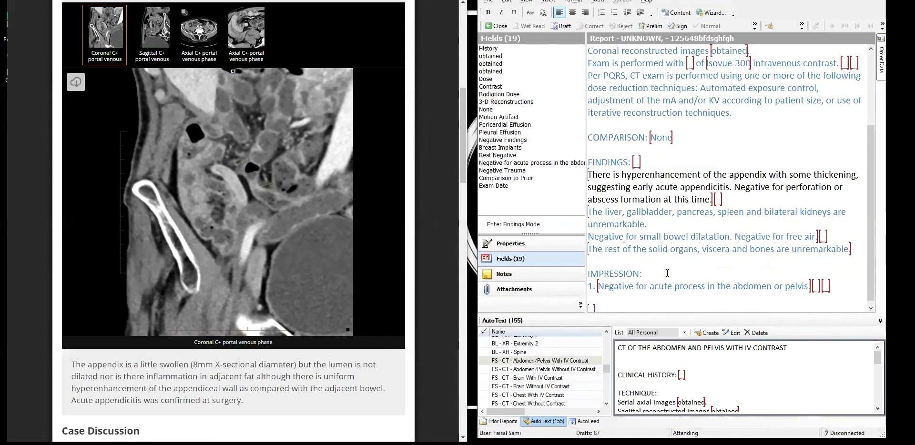
# Replace the first IMPRESSION statement with "Early appendicitis. Negative for perforation or abscess formation at this time.".
pyautogui.press('Tab')
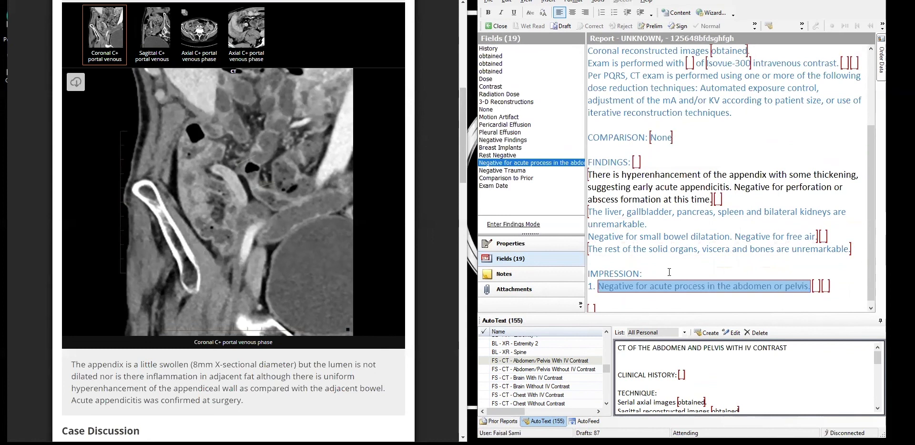
pyautogui.write('Early appendicitis. Negative for perforatio')
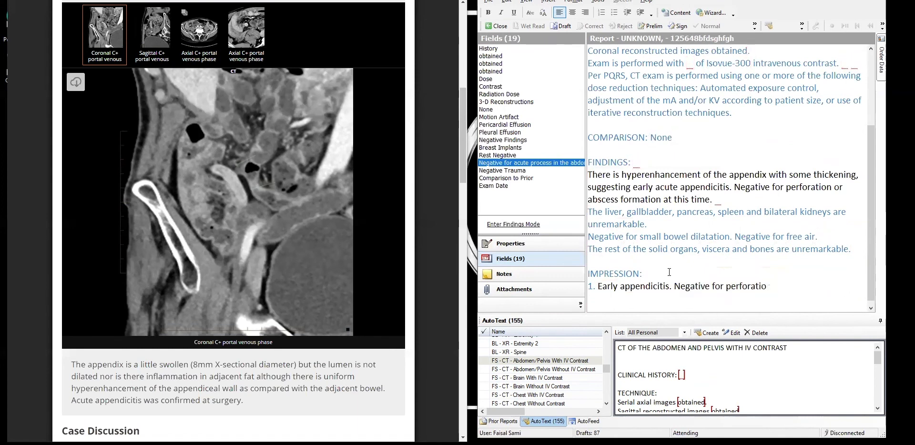
pyautogui.write('n or abscess')
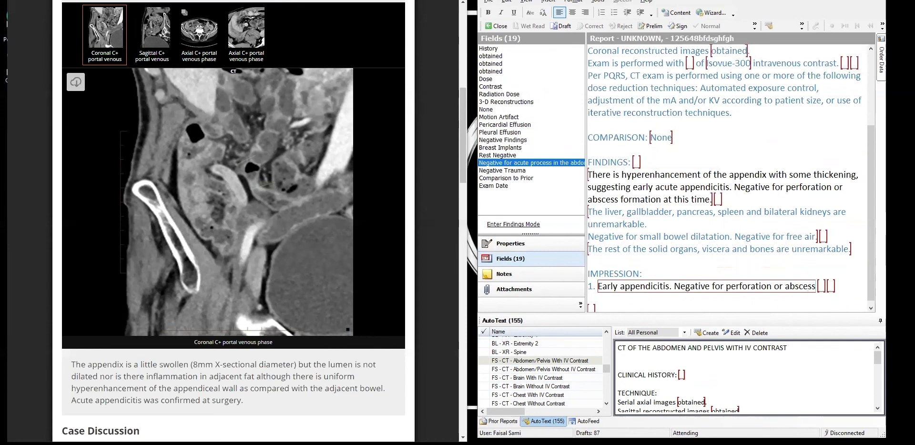
pyautogui.write(' formatio')
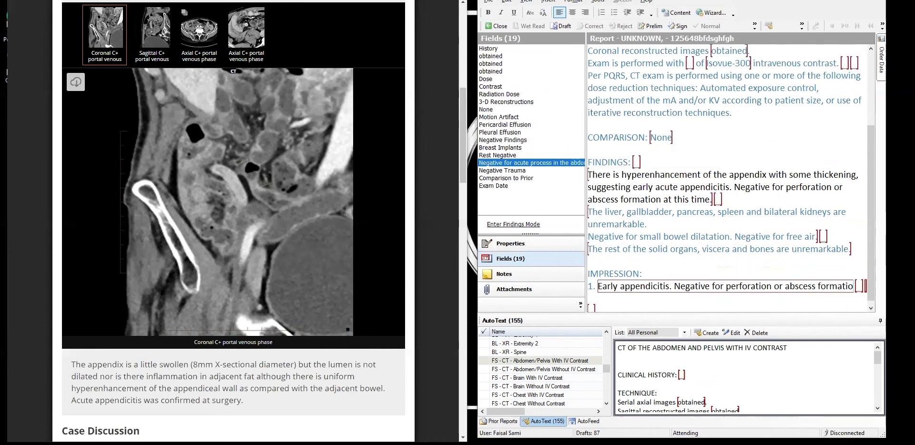
pyautogui.write('n at this time.')
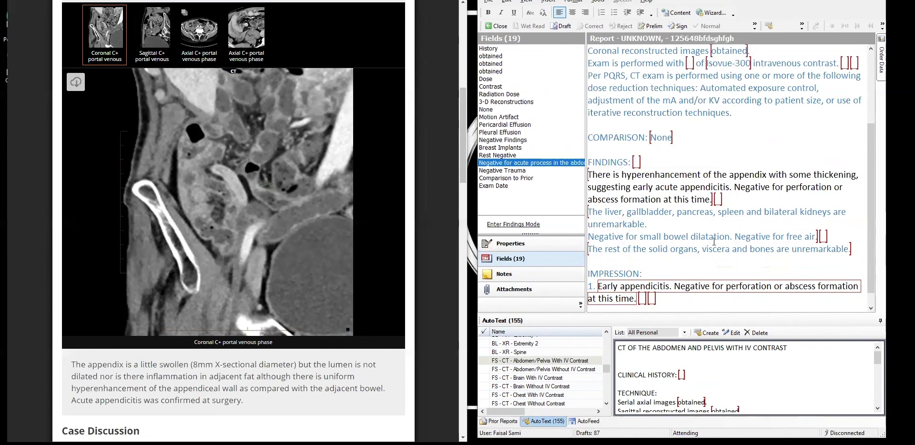
# Set the intravenous contrast in the TECHNIQUE section to a dose of 100 mL of Omnipaque-350.
pyautogui.scroll(1, 720, 215)
pyautogui.click(739, 189)
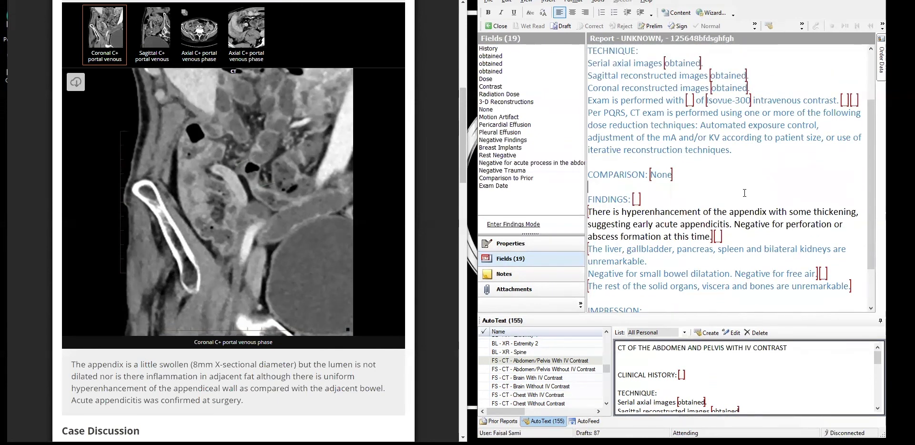
pyautogui.scroll(2, 731, 174)
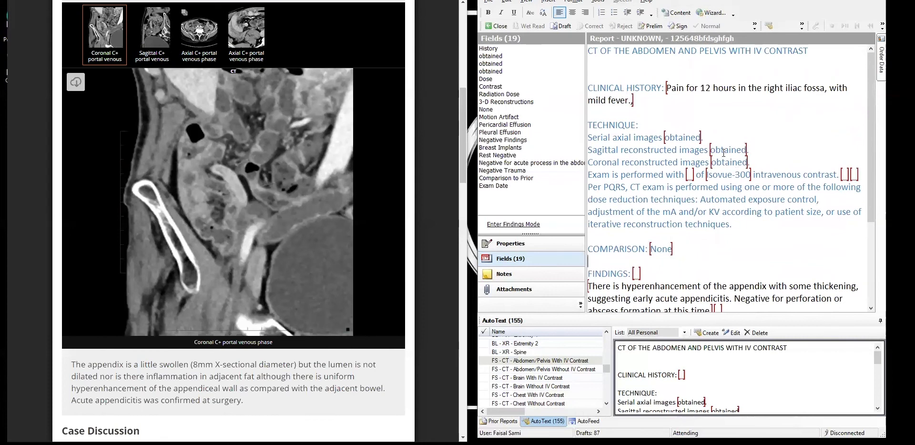
pyautogui.click(690, 174)
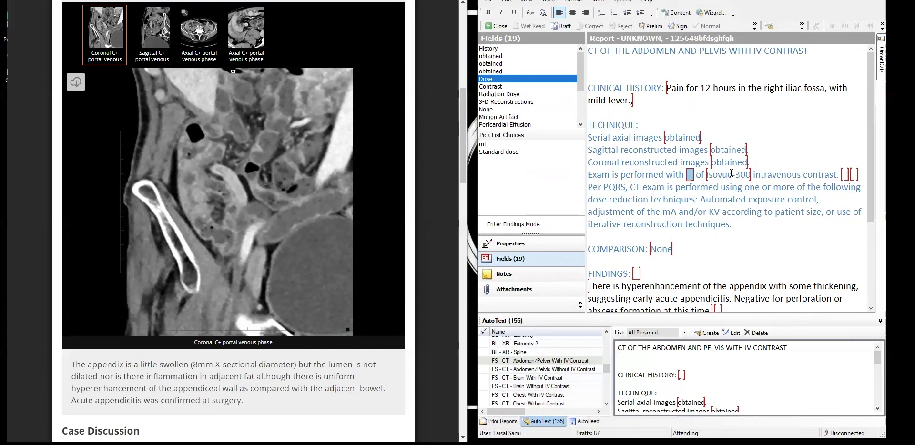
pyautogui.write('100 M')
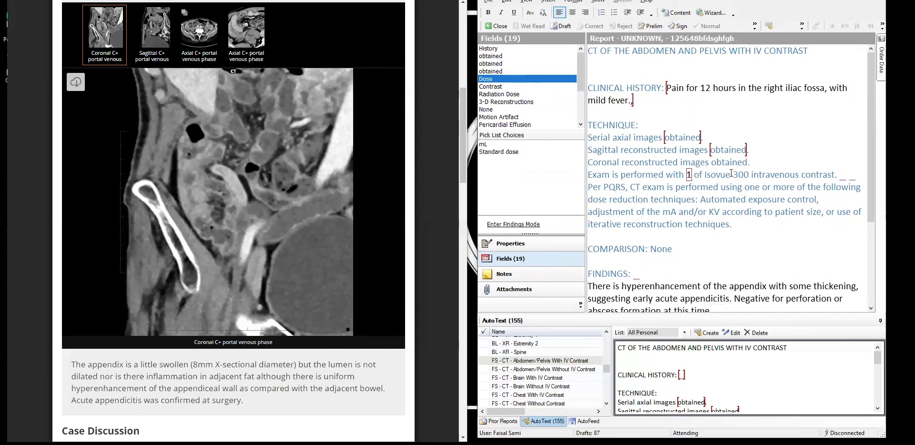
pyautogui.write('L')
pyautogui.press('BackSpace')
pyautogui.press('BackSpace')
pyautogui.write('mL')
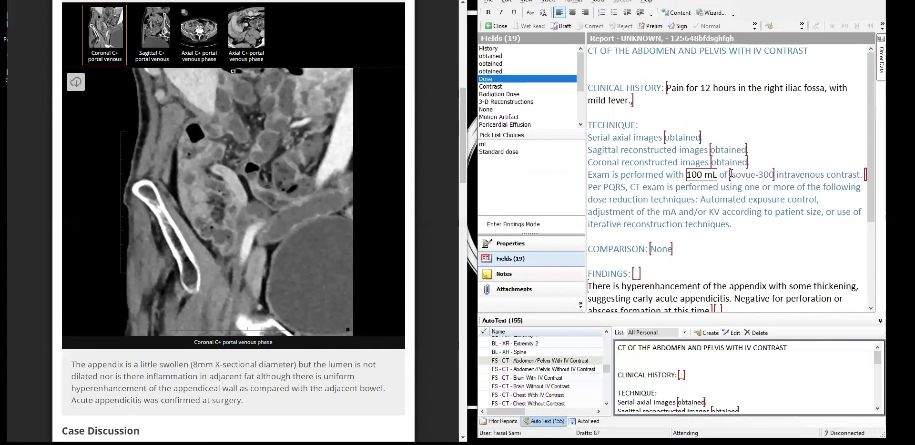
pyautogui.press('Tab')
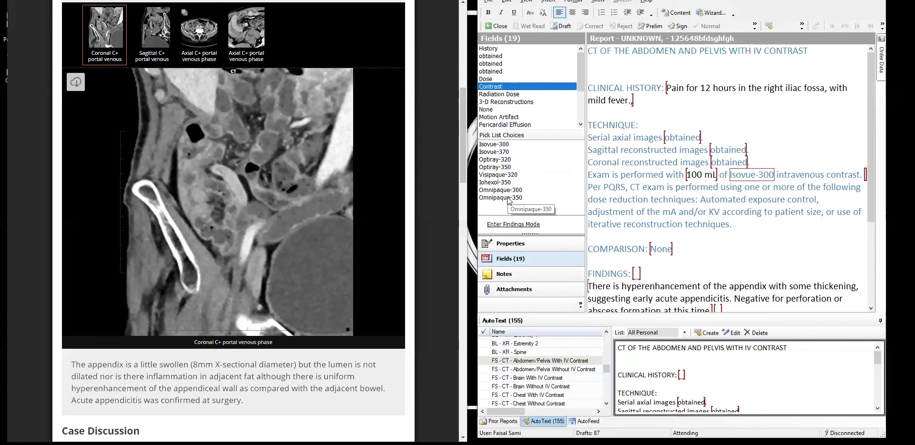
pyautogui.click(578, 195)
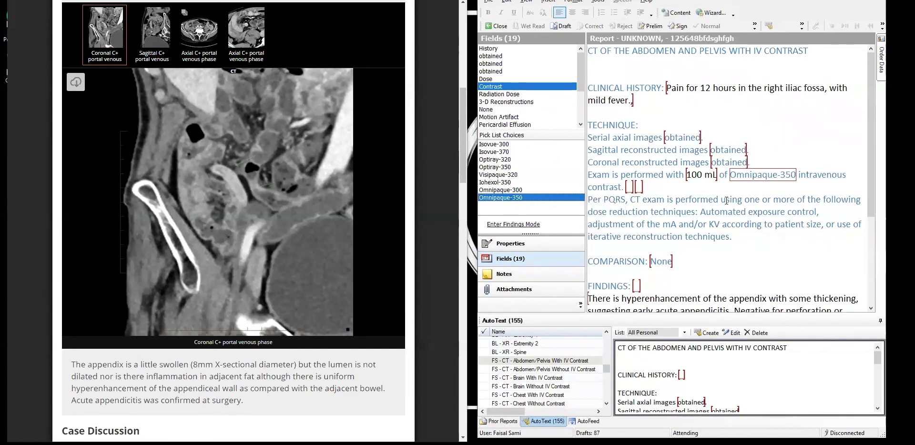
# Review the sagittal and both axial portal venous CT images of the appendicitis case.
pyautogui.scroll(-4, 737, 193)
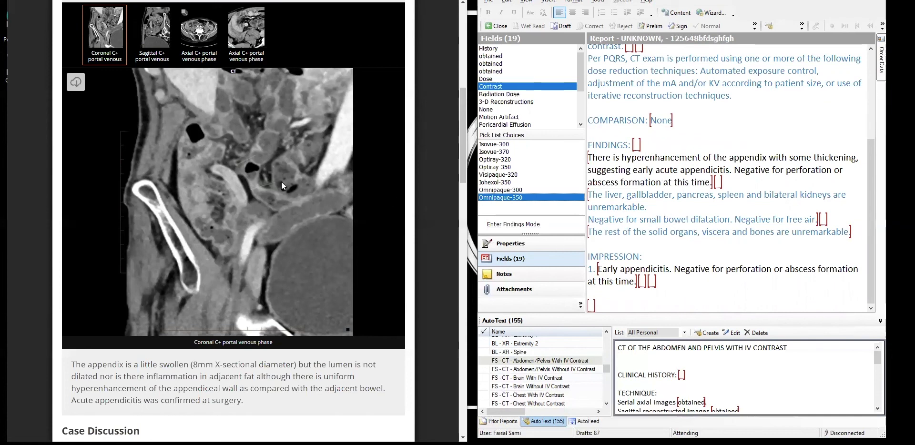
pyautogui.click(164, 43)
pyautogui.scroll(-1, 239, 39)
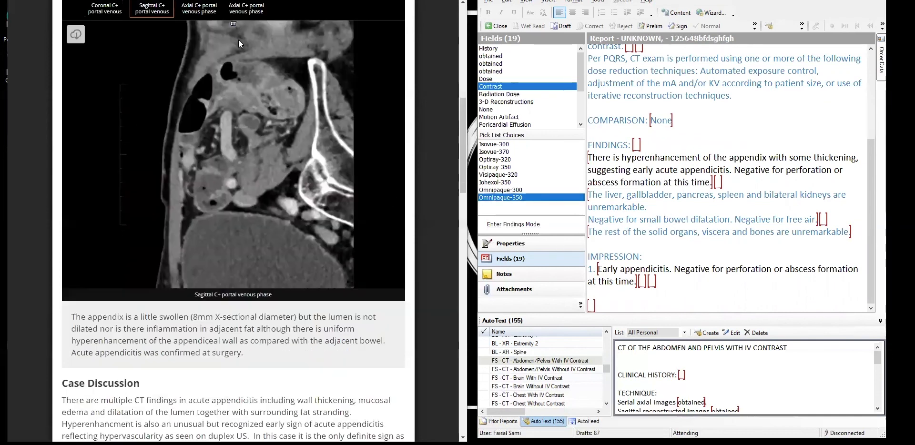
pyautogui.scroll(2, 212, 90)
pyautogui.click(202, 74)
pyautogui.click(246, 95)
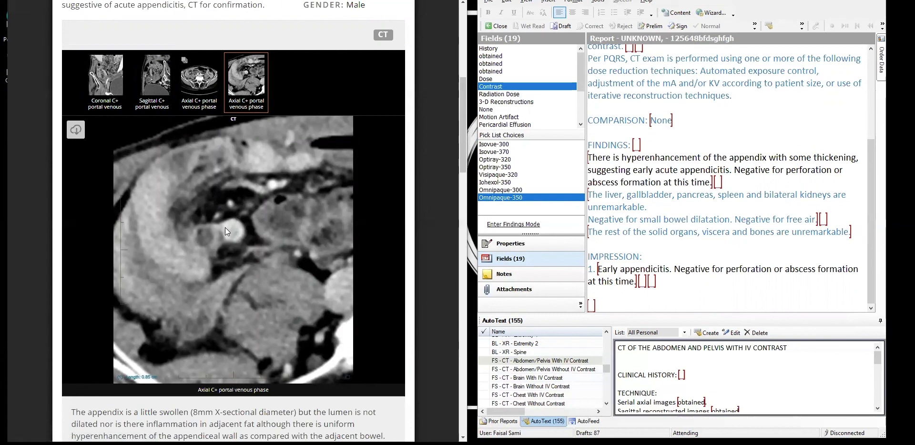
# Insert the Findings Discussed choice in the last field below the IMPRESSION section.
pyautogui.click(589, 306)
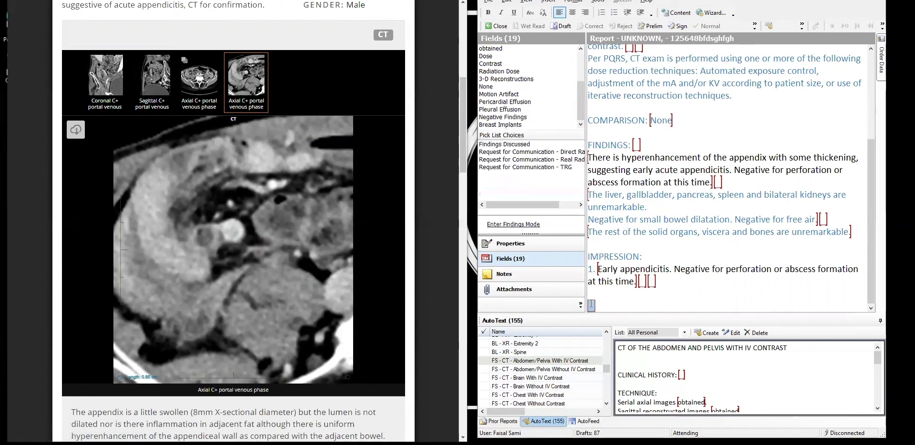
pyautogui.doubleClick(508, 144)
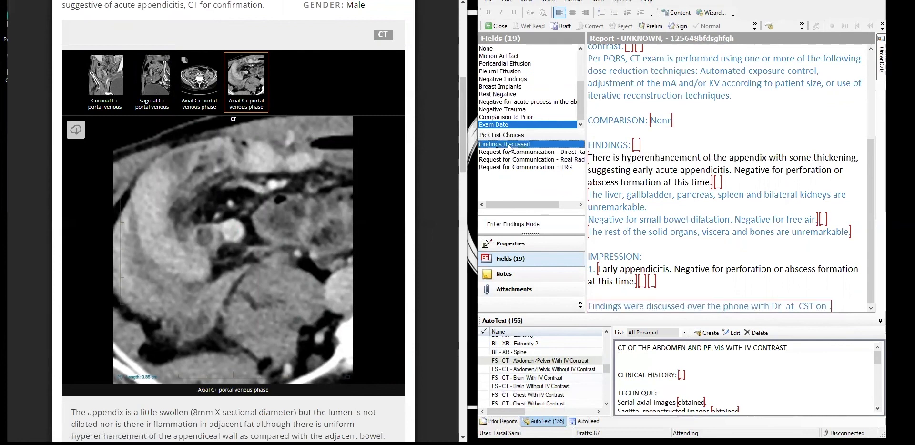
pyautogui.click(677, 282)
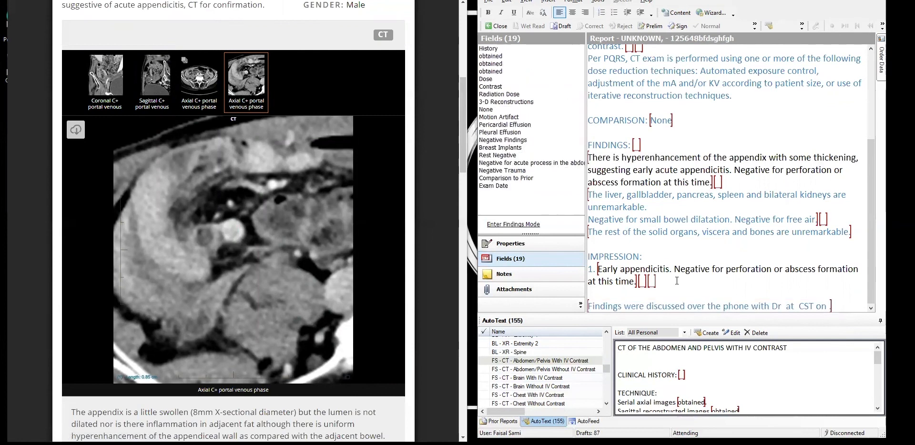
# Complete the findings-discussed statement with the physician's full name, the time 2:05pm and the date 11/05/2020.
pyautogui.click(784, 306)
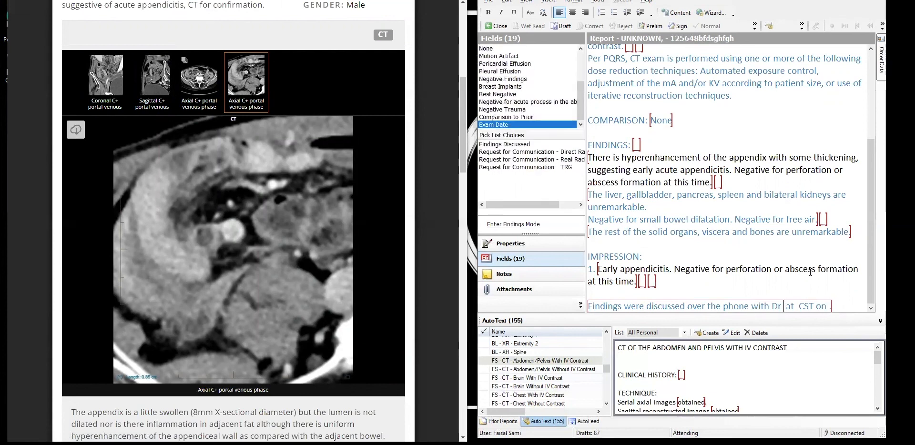
pyautogui.write('. John Smith at ')
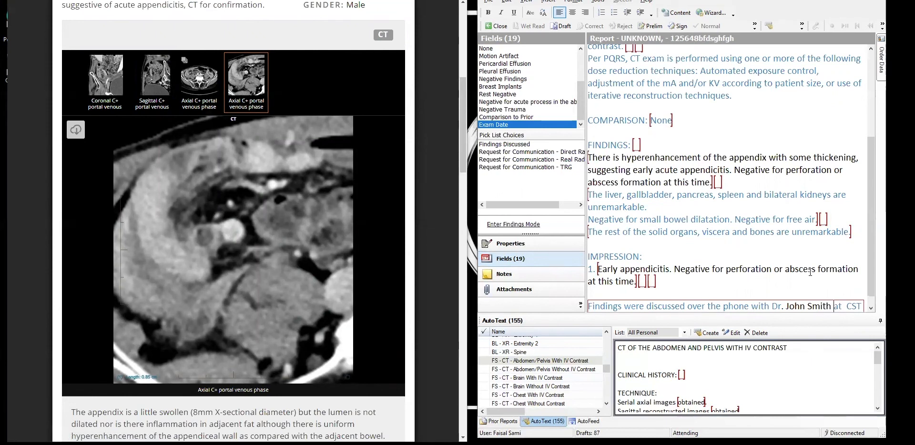
pyautogui.write('2;')
pyautogui.press('BackSpace')
pyautogui.write(':05pm CST on ')
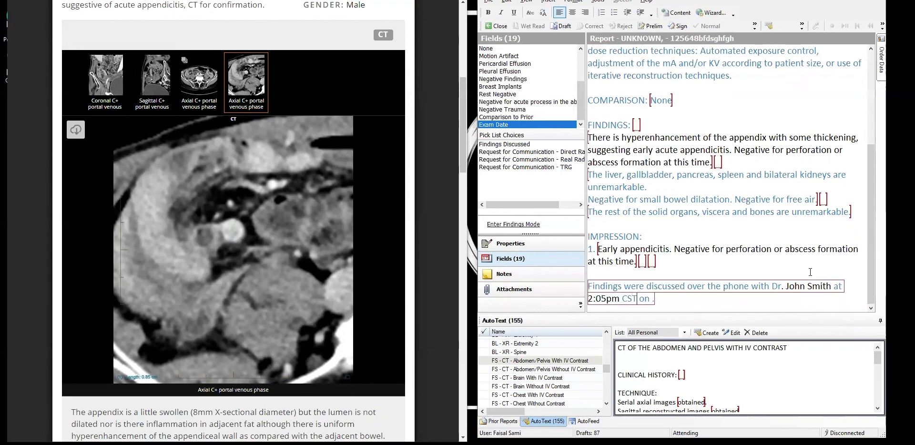
pyautogui.write('11/05/2020')
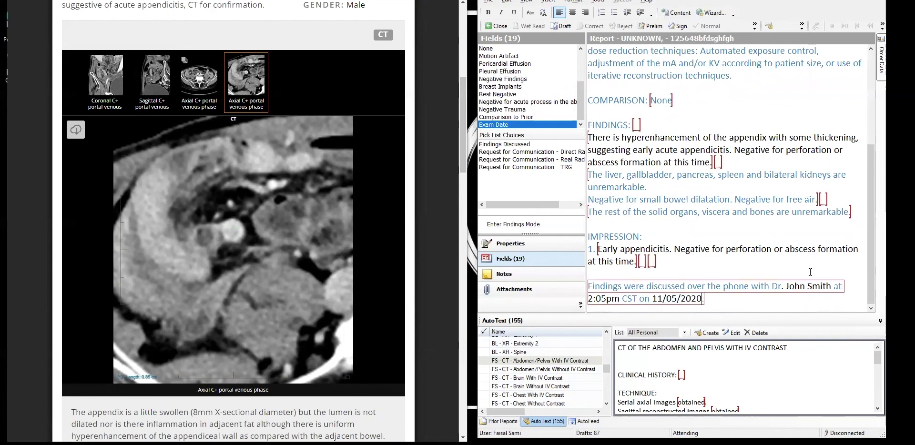